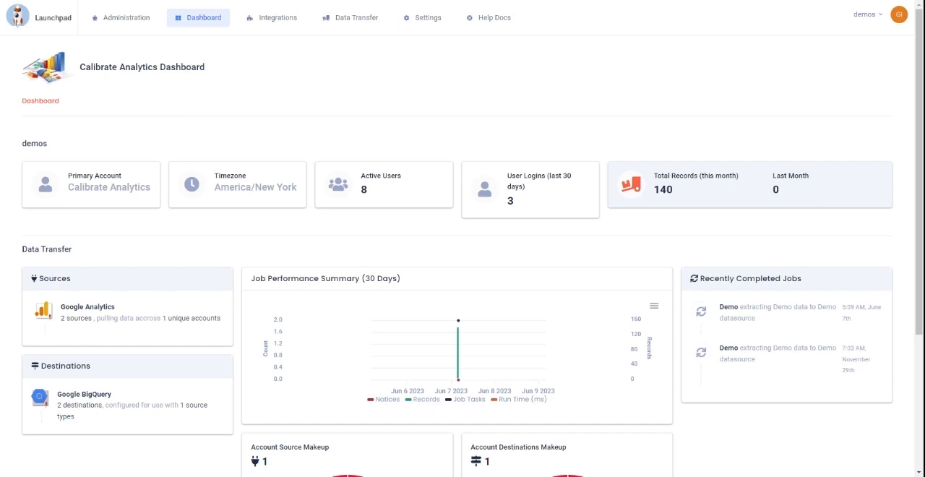
Step: Add a new Google Universal Analytics source in the data transfer sources
{"action": "left_click", "coordinate": [350, 18]}
{"action": "left_click", "coordinate": [345, 46]}
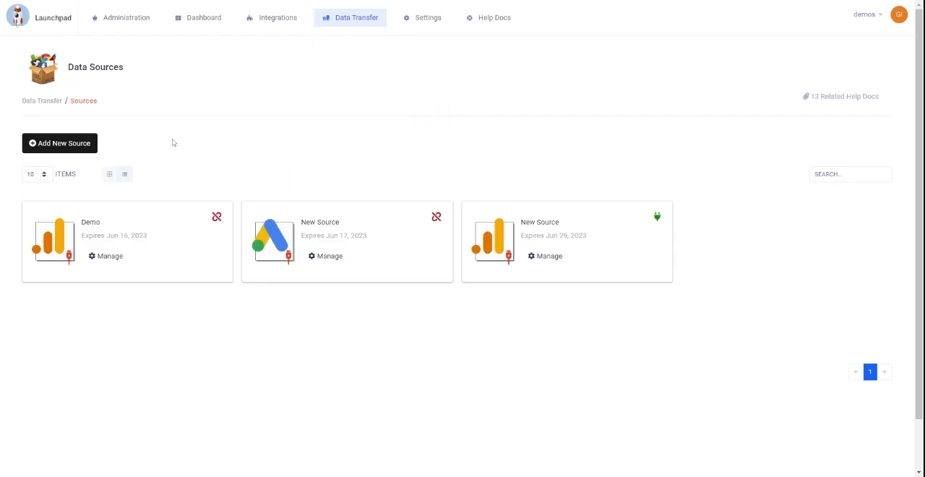
{"action": "left_click", "coordinate": [68, 142]}
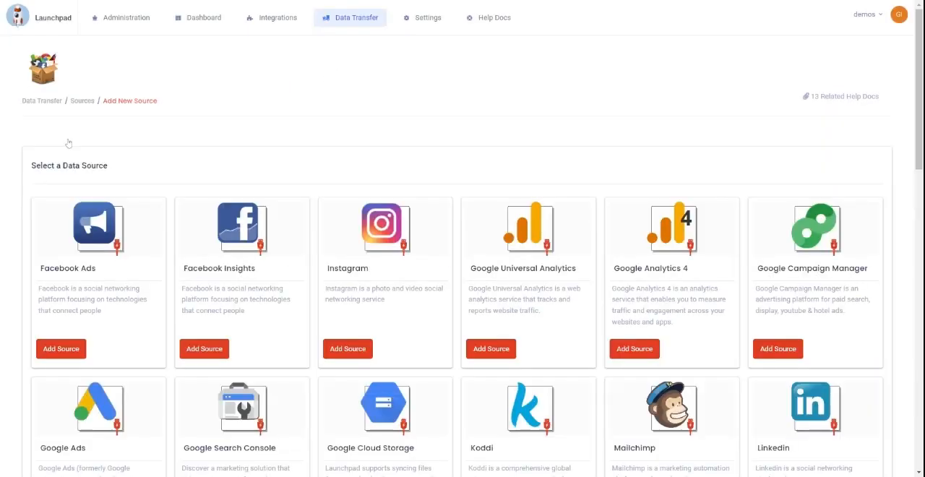
{"action": "left_click", "coordinate": [497, 353]}
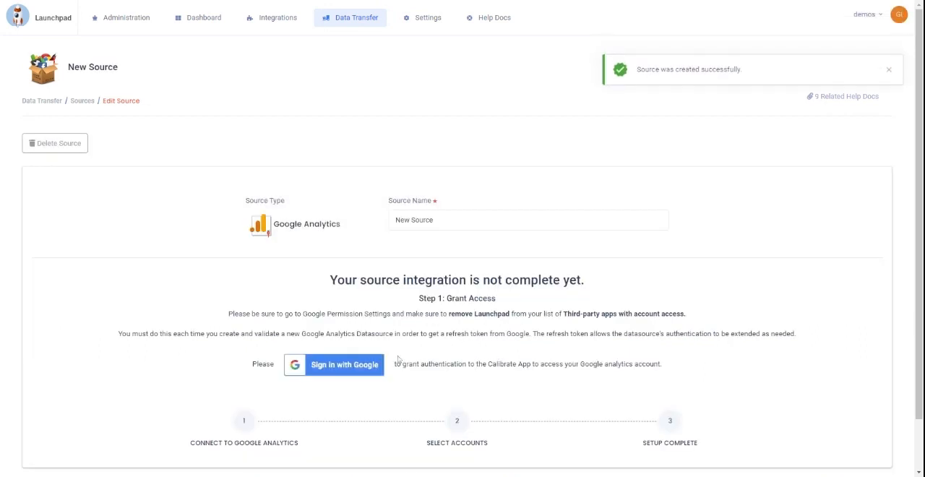
Step: Grant the new source access by signing in with Google and name it "UA Archive Source"
{"action": "left_click", "coordinate": [352, 366]}
{"action": "left_click", "coordinate": [431, 287]}
{"action": "left_click", "coordinate": [494, 373]}
{"action": "type", "text": "UA Archive Source"}
{"action": "left_click", "coordinate": [204, 317]}
Step: Sync the Google Analytics accounts, save the Calibrate Analytics Demos property's account for the source, and complete the connection
{"action": "scroll", "coordinate": [272, 298], "scroll_direction": "down", "scroll_amount": 2}
{"action": "left_click", "coordinate": [266, 312]}
{"action": "scroll", "coordinate": [264, 316], "scroll_direction": "down", "scroll_amount": 1}
{"action": "left_click", "coordinate": [193, 311]}
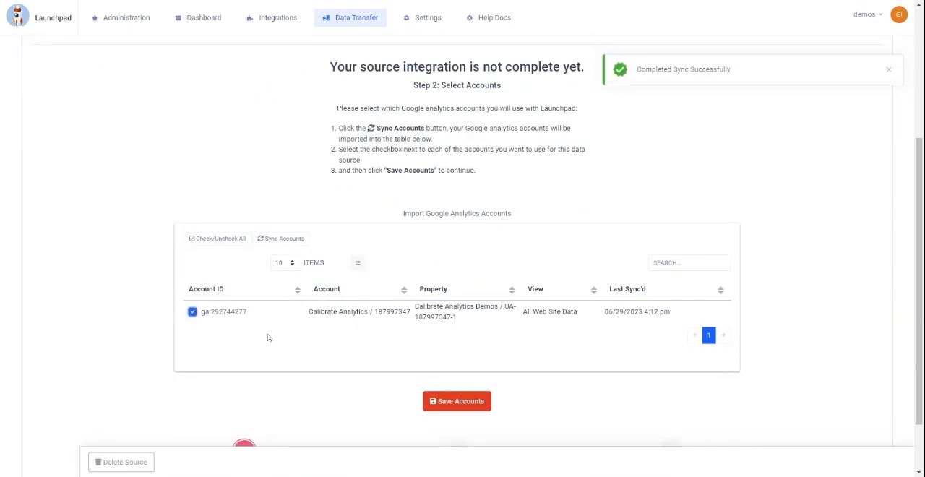
{"action": "left_click", "coordinate": [470, 402]}
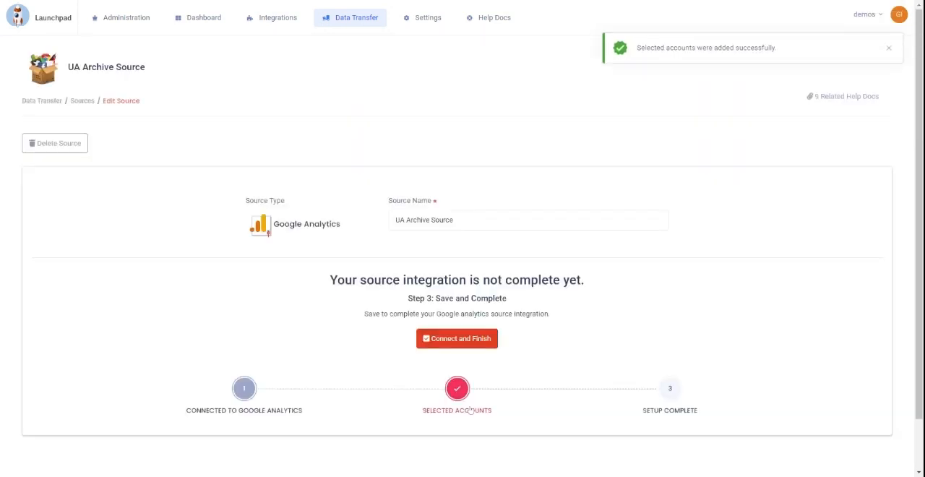
{"action": "left_click", "coordinate": [453, 340]}
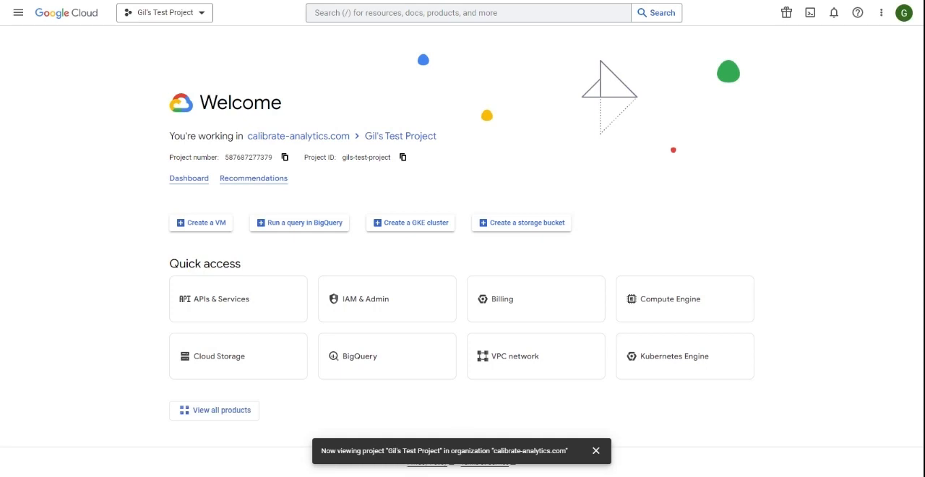
Step: Switch to Google Cloud and create a project named "UA Archive Data Transfer" in the calibrate-analytics.com organization
{"action": "left_click", "coordinate": [206, 15]}
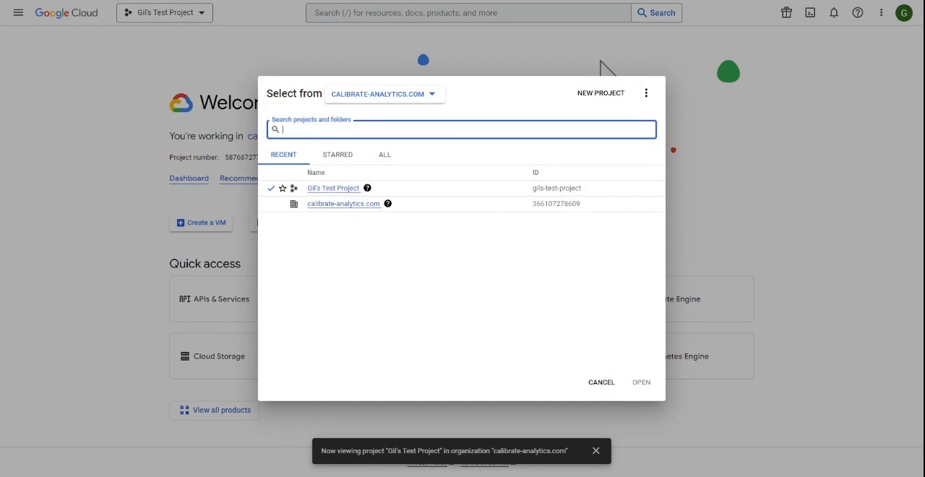
{"action": "left_click", "coordinate": [589, 94]}
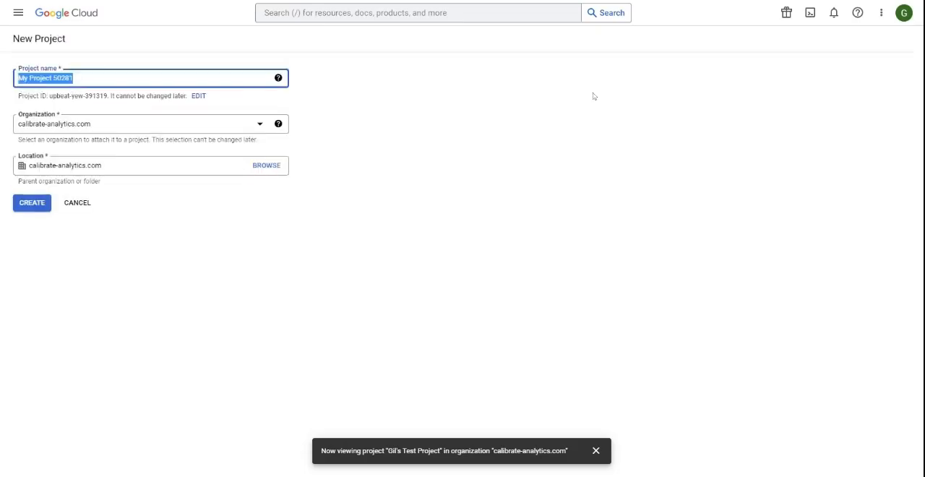
{"action": "type", "text": "UA Arc"}
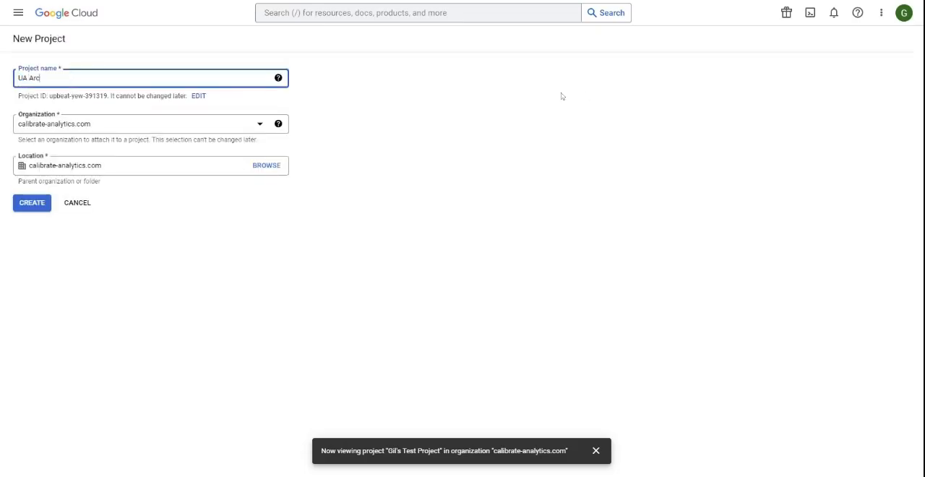
{"action": "type", "text": "hive Data Transfer"}
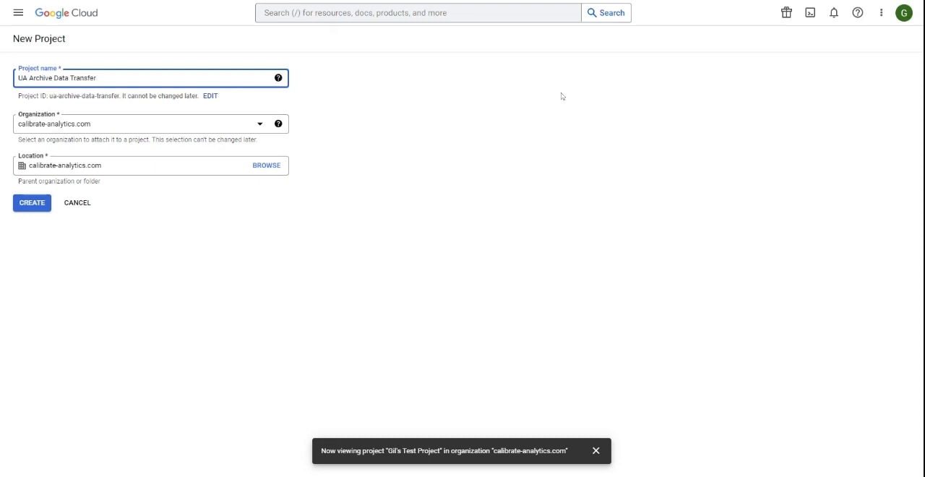
{"action": "left_click", "coordinate": [29, 203]}
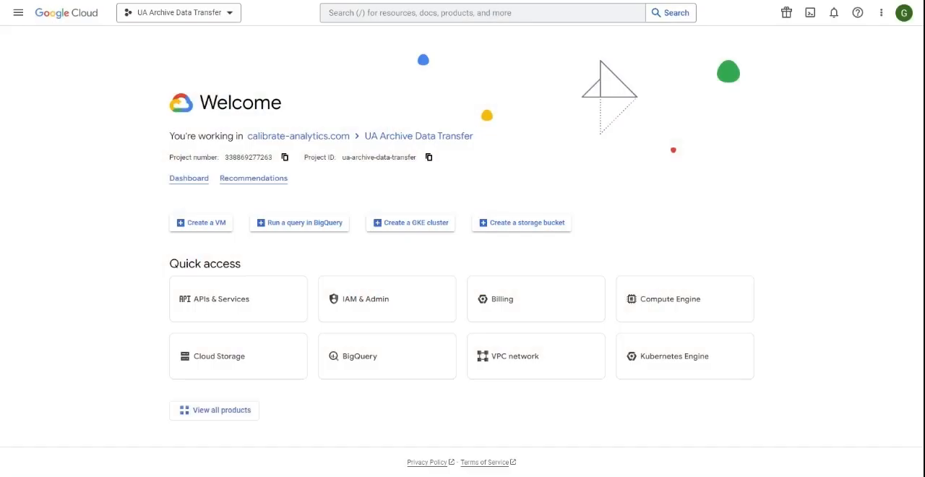
Step: Start granting IAM access to the UA Archive Data Transfer project and enter the Launchpad service account's e-mail as new principal
{"action": "left_click", "coordinate": [18, 12]}
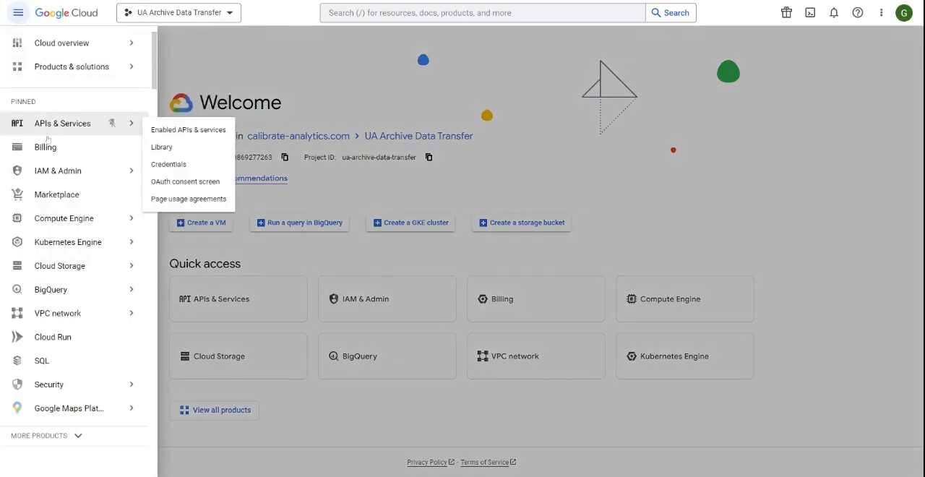
{"action": "mouse_move", "coordinate": [61, 174]}
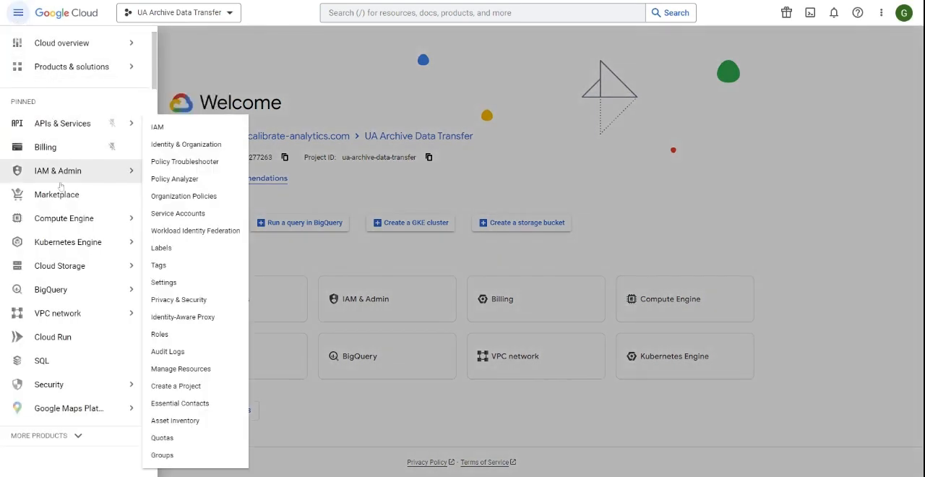
{"action": "left_click", "coordinate": [168, 131]}
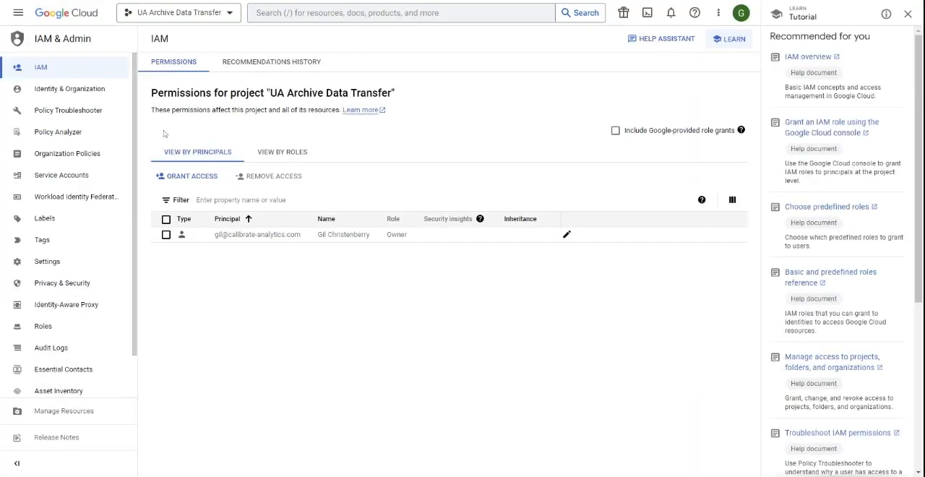
{"action": "left_click", "coordinate": [191, 177]}
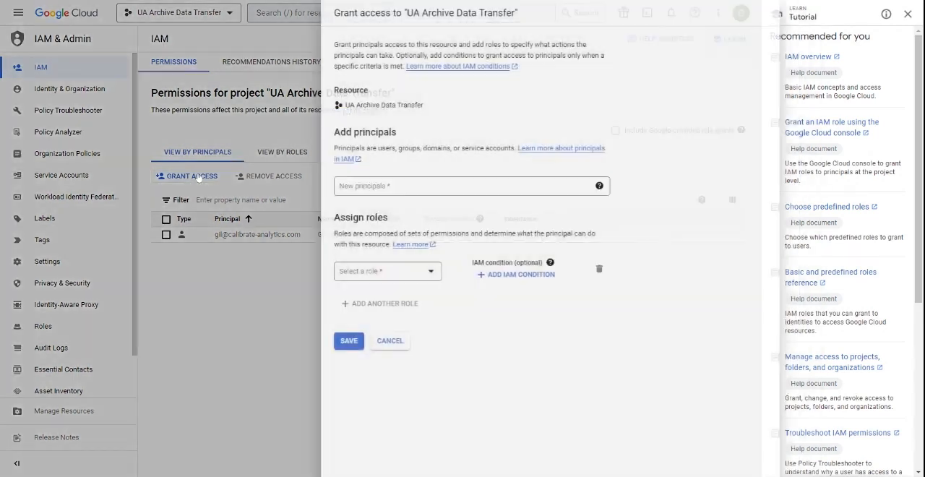
{"action": "left_click", "coordinate": [346, 190]}
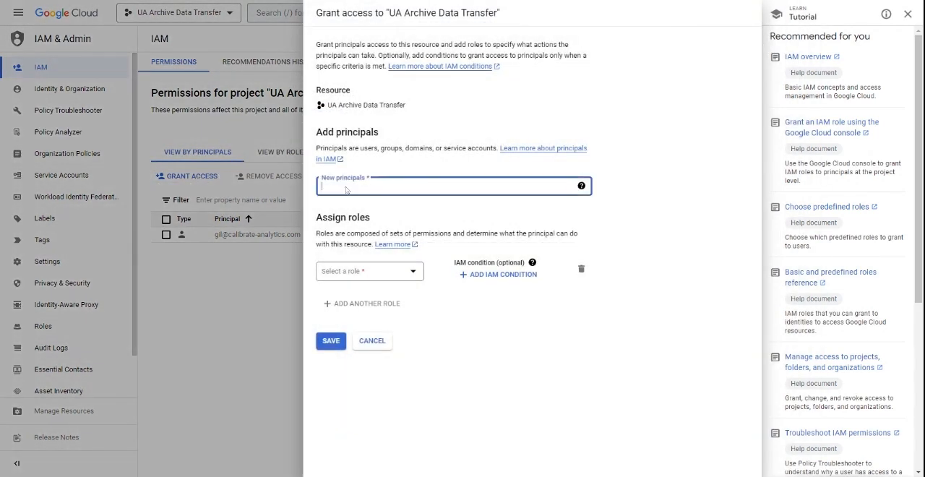
{"action": "key", "text": "ctrl+v"}
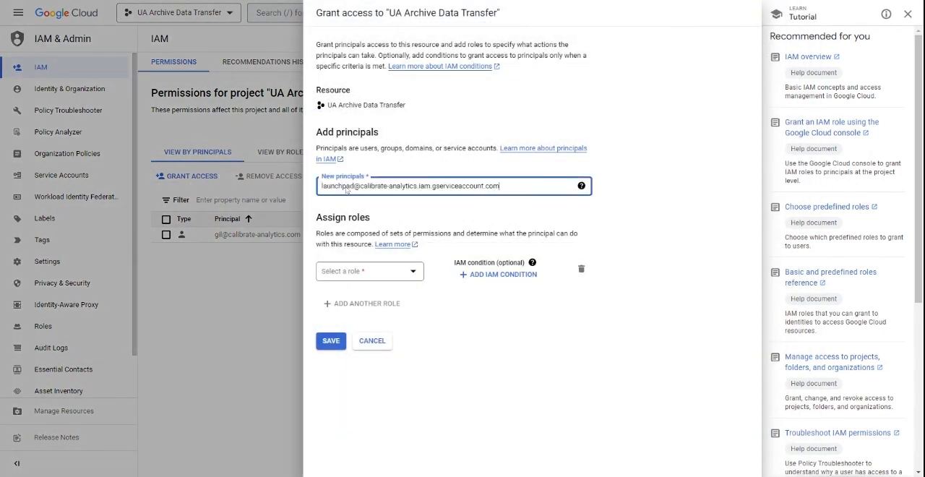
{"action": "key", "text": "Return"}
{"action": "left_click", "coordinate": [689, 184]}
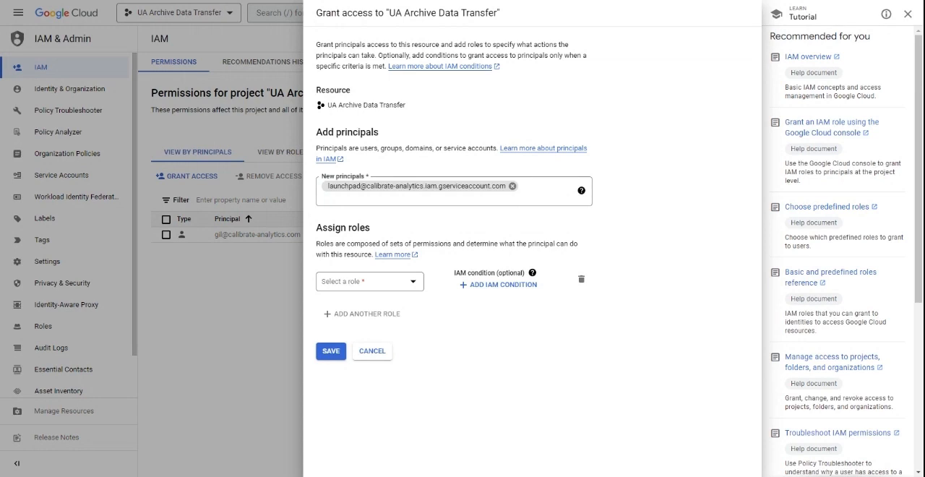
Step: Assign the Owner role to the Launchpad service account and save the access grant
{"action": "left_click", "coordinate": [414, 287]}
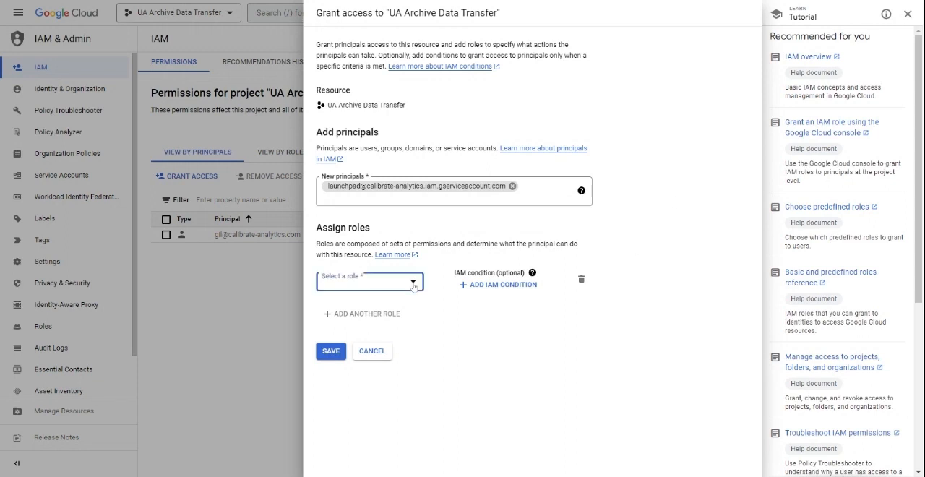
{"action": "left_click", "coordinate": [444, 152]}
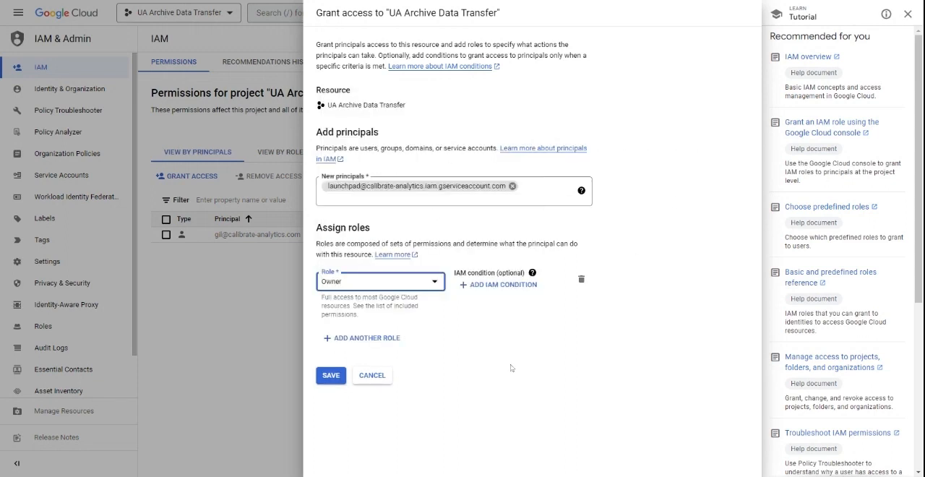
{"action": "left_click", "coordinate": [330, 376]}
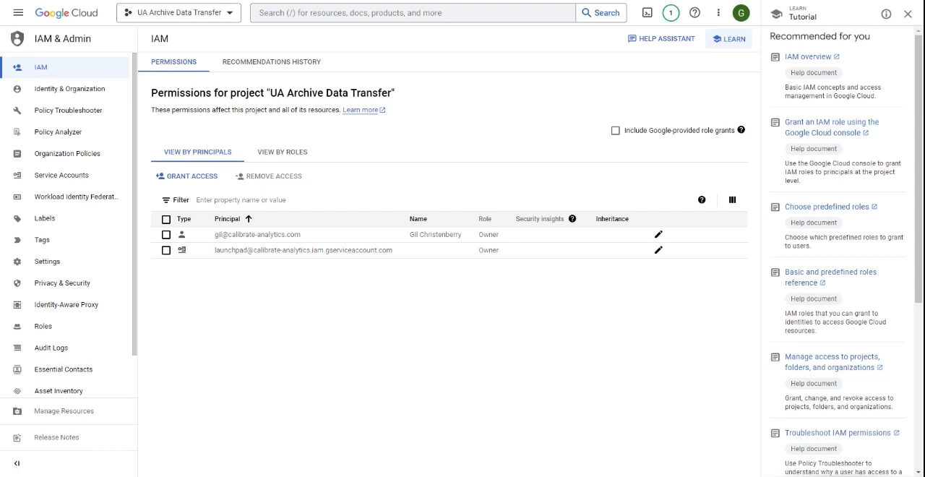
Step: Create a Cloud Storage bucket named "universal_analytics_bucket" with default settings and public access prevention enforced
{"action": "left_click", "coordinate": [18, 12]}
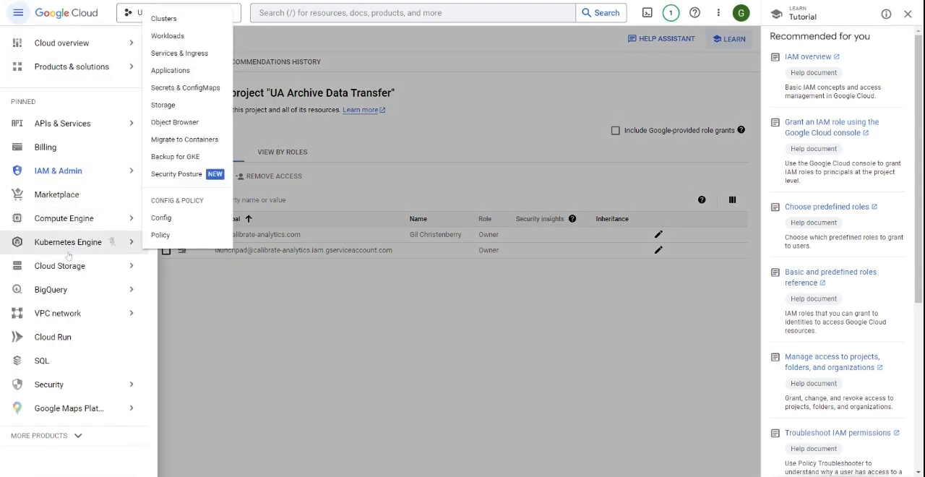
{"action": "mouse_move", "coordinate": [94, 269]}
{"action": "left_click", "coordinate": [164, 273]}
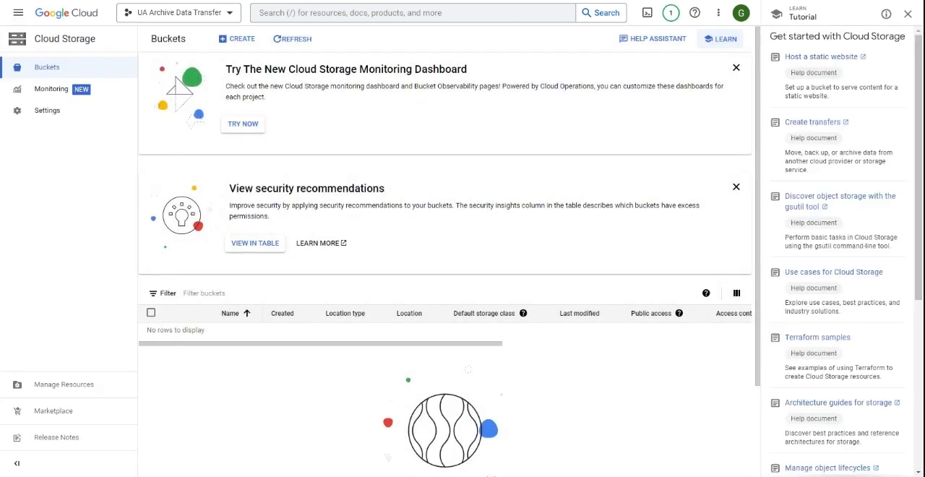
{"action": "left_click", "coordinate": [242, 39]}
{"action": "type", "text": "universal_analytics_bucket"}
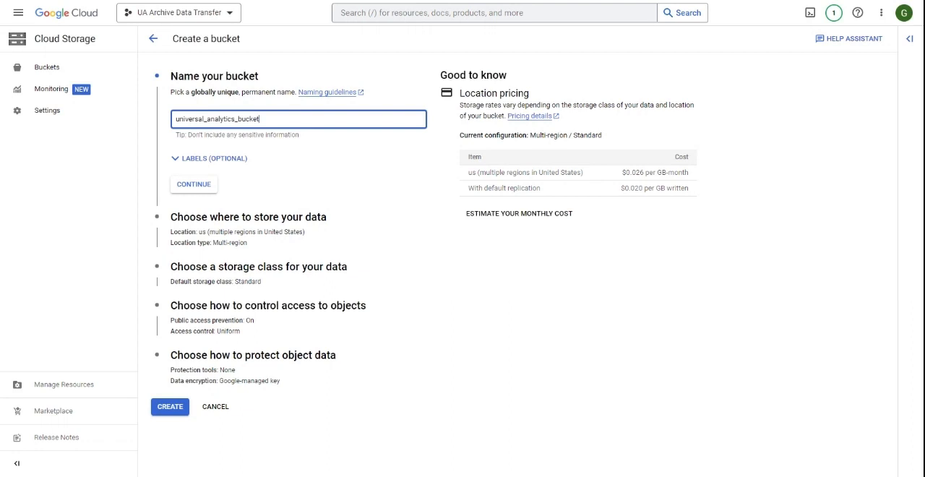
{"action": "left_click", "coordinate": [173, 408]}
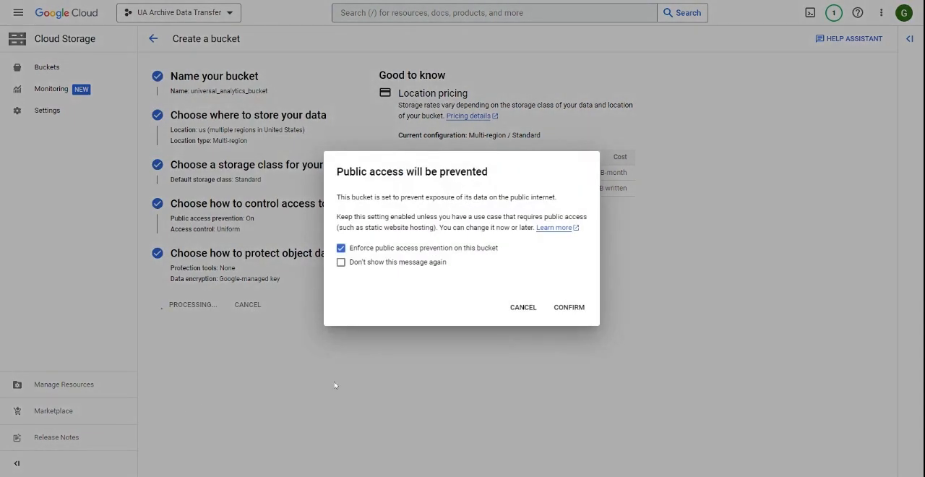
{"action": "left_click", "coordinate": [569, 307]}
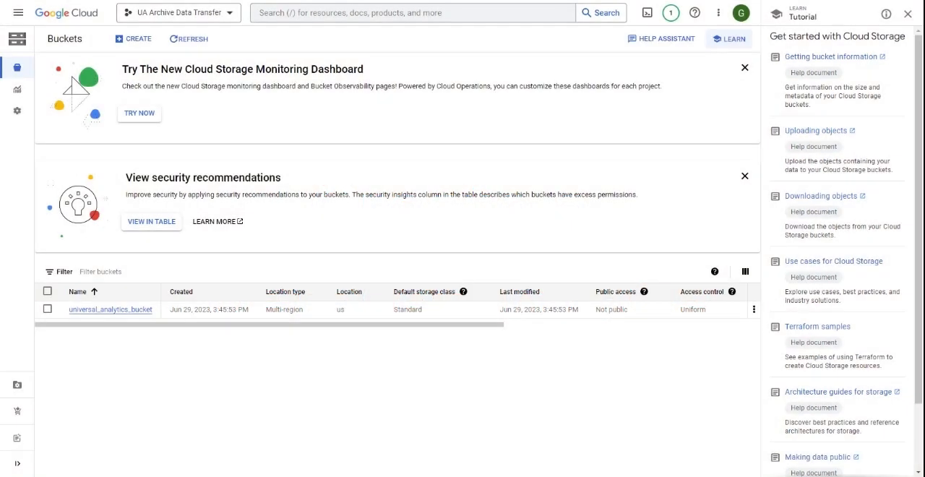
Step: Create a BigQuery dataset with the ID "UA_archive_dataset" in the ua-archive-data-transfer project, using the US multi-region location
{"action": "left_click", "coordinate": [18, 12]}
{"action": "mouse_move", "coordinate": [65, 291]}
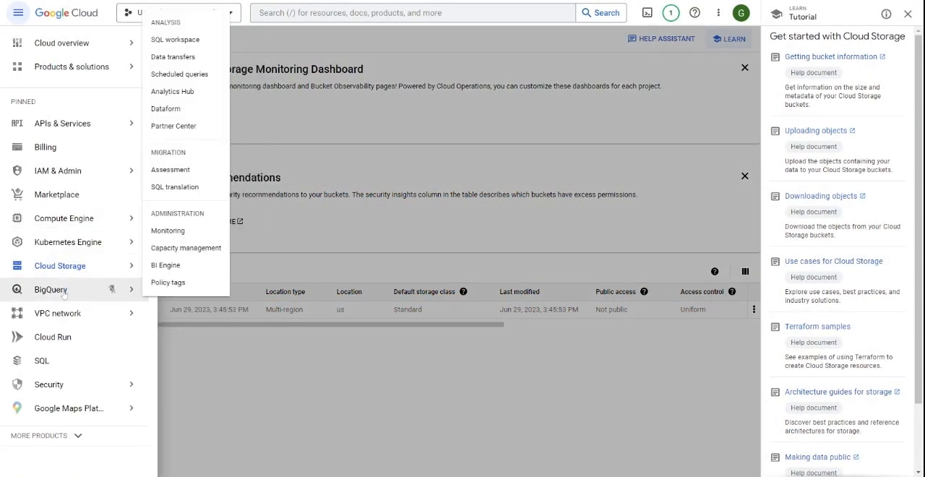
{"action": "left_click", "coordinate": [175, 41]}
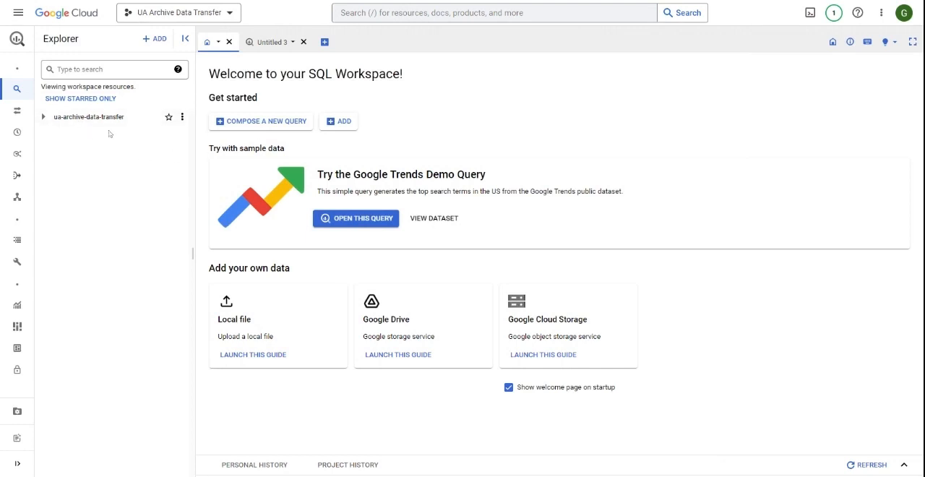
{"action": "left_click", "coordinate": [183, 116]}
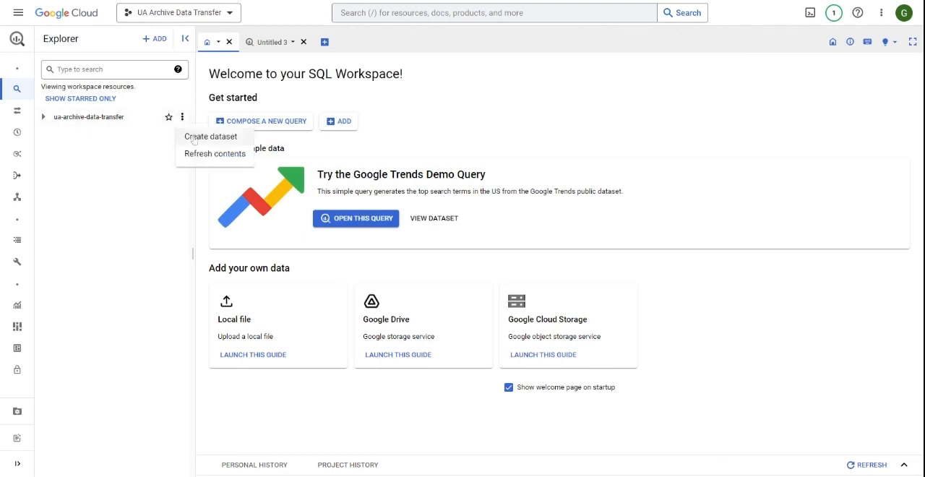
{"action": "left_click", "coordinate": [194, 137]}
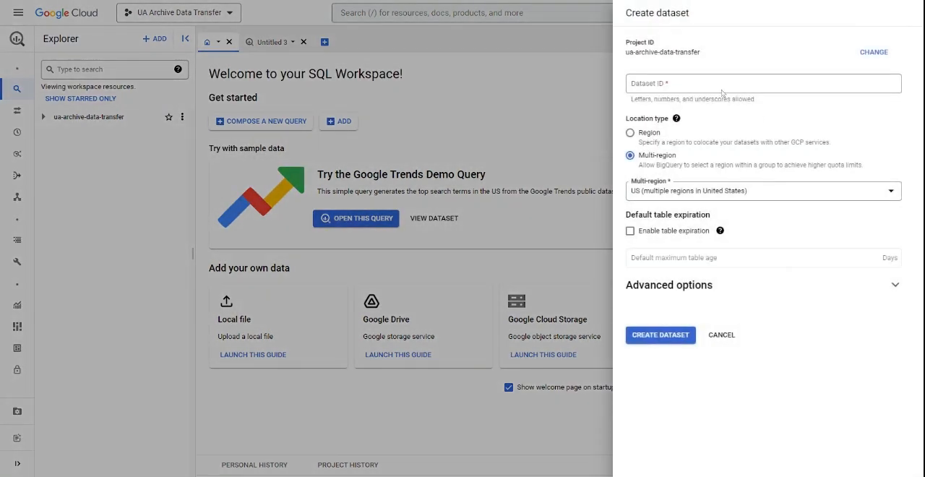
{"action": "type", "text": "UA_archiv"}
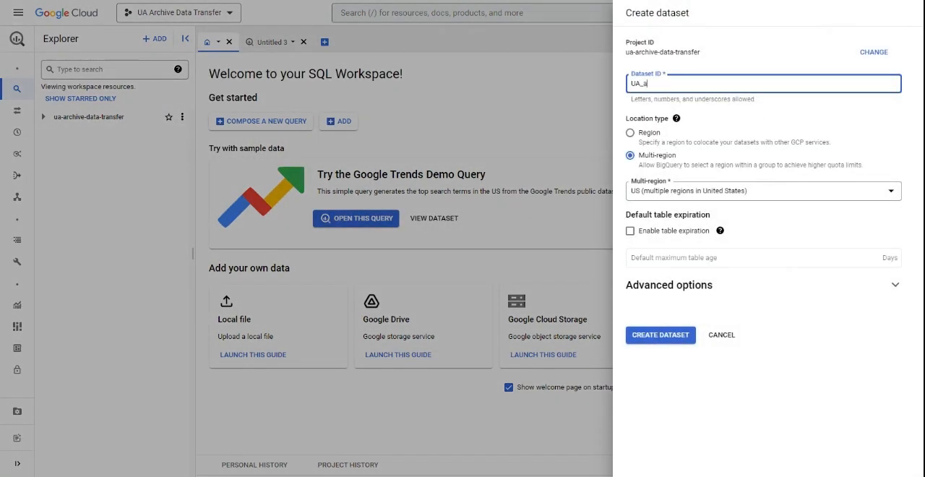
{"action": "type", "text": "e_dataset"}
{"action": "left_click", "coordinate": [668, 336]}
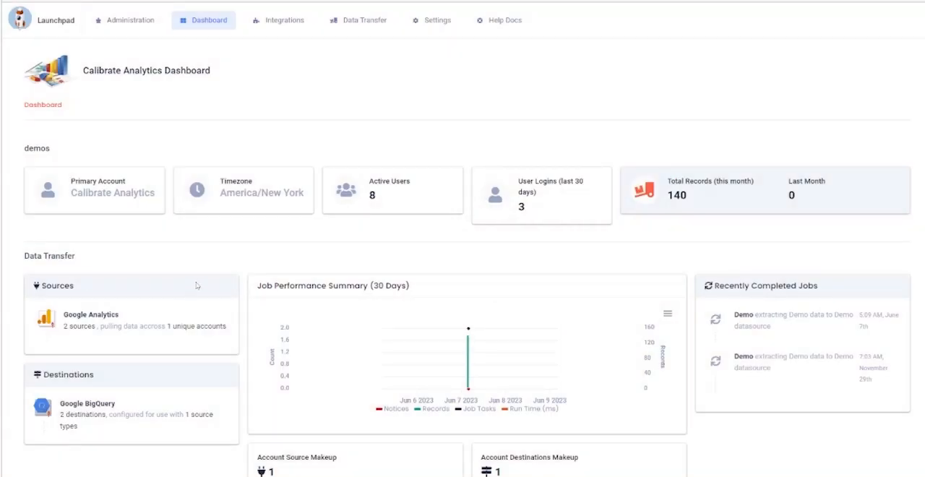
Step: In Launchpad, add a new Google BigQuery data destination and name it "UA Archive Destination"
{"action": "mouse_move", "coordinate": [377, 27]}
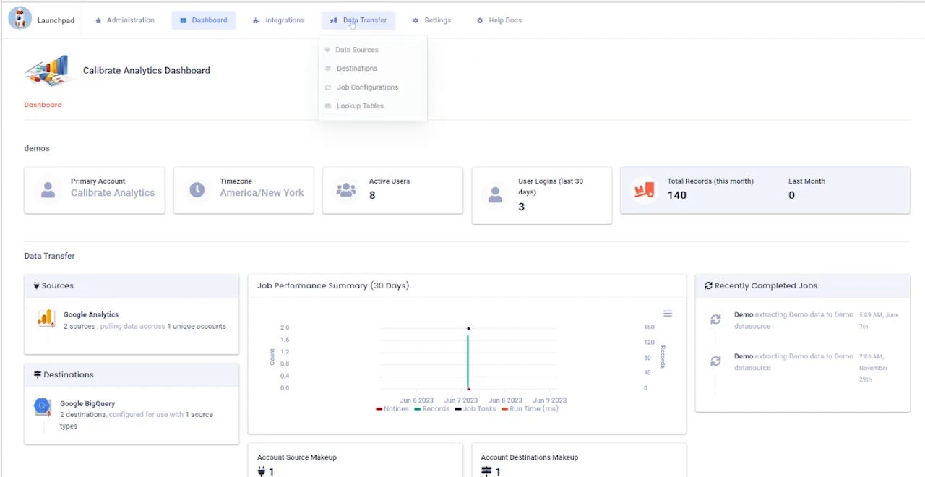
{"action": "left_click", "coordinate": [354, 75]}
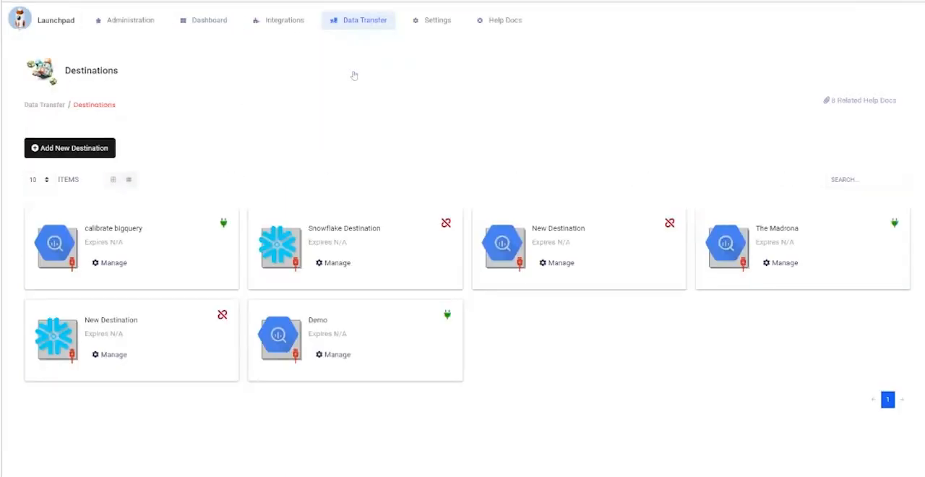
{"action": "left_click", "coordinate": [91, 151]}
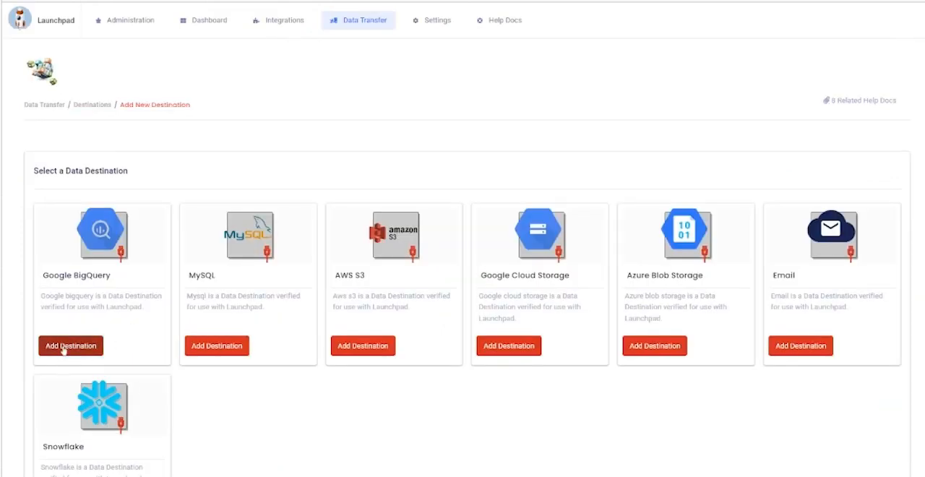
{"action": "left_click", "coordinate": [63, 346]}
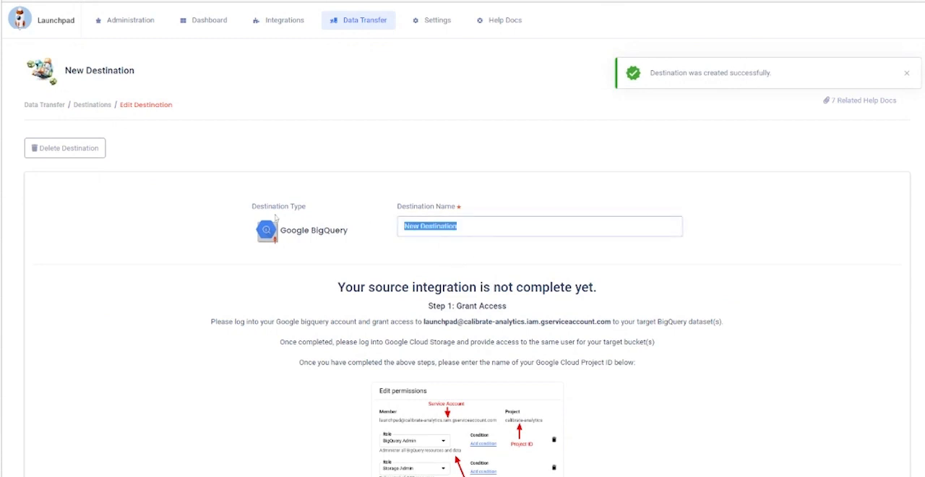
{"action": "type", "text": "UA Archive Destination"}
{"action": "left_click", "coordinate": [214, 252]}
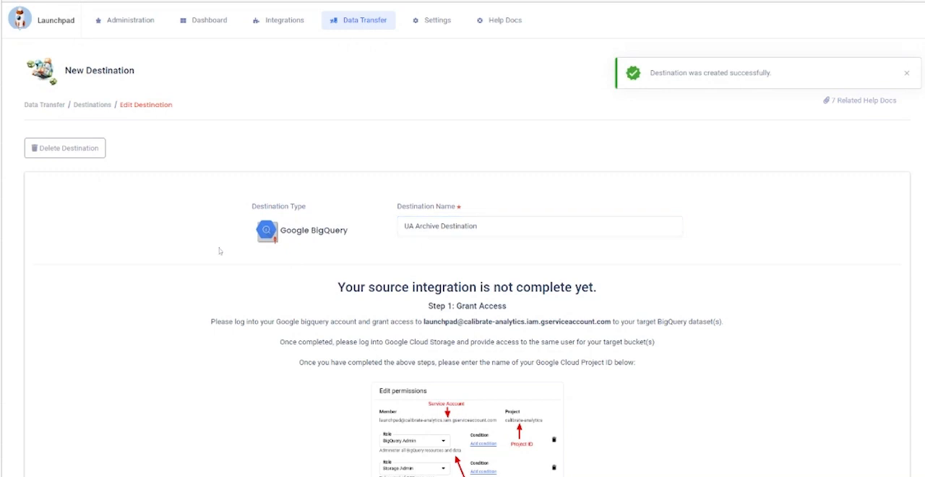
Step: Copy the project ID ua-archive-data-transfer from Google Cloud, enter it as the Launchpad destination's Google Cloud Project ID and save
{"action": "scroll", "coordinate": [243, 252], "scroll_direction": "down", "scroll_amount": 1}
{"action": "scroll", "coordinate": [244, 251], "scroll_direction": "down", "scroll_amount": 2}
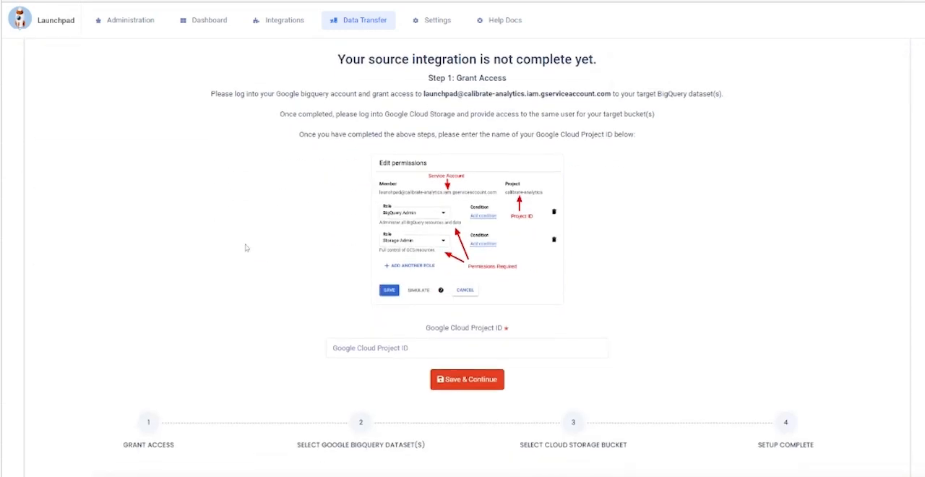
{"action": "key", "text": "ctrl+Tab"}
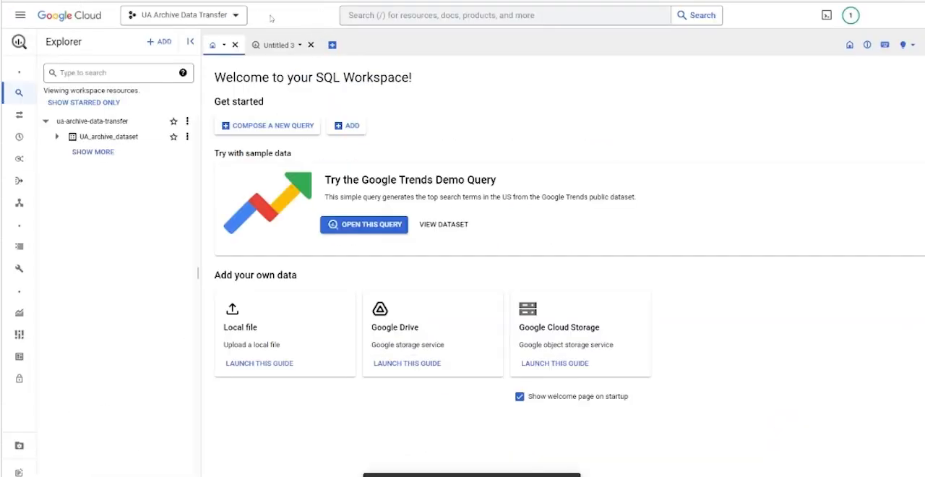
{"action": "left_click", "coordinate": [193, 15]}
{"action": "left_click_drag", "start_coordinate": [605, 208], "coordinate": [519, 209]}
{"action": "key", "text": "ctrl+c"}
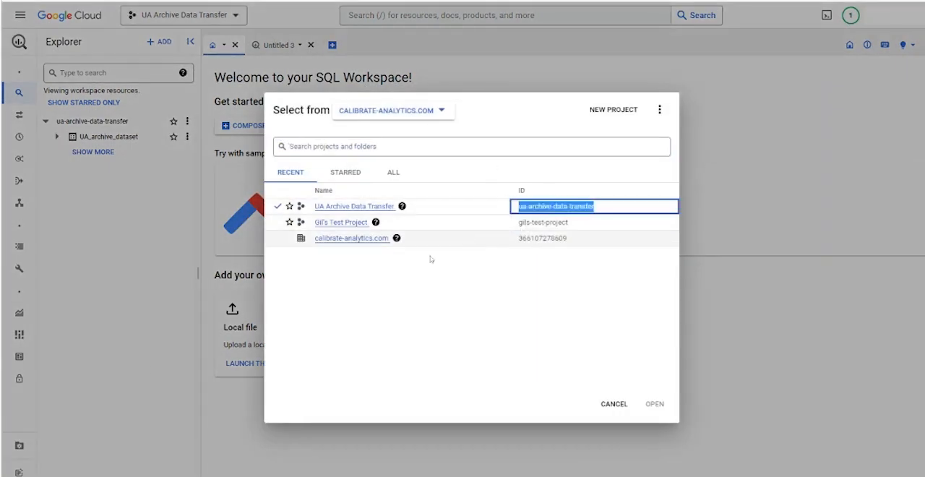
{"action": "key", "text": "ctrl+Tab"}
{"action": "left_click", "coordinate": [419, 348]}
{"action": "key", "text": "ctrl+v"}
{"action": "left_click", "coordinate": [482, 383]}
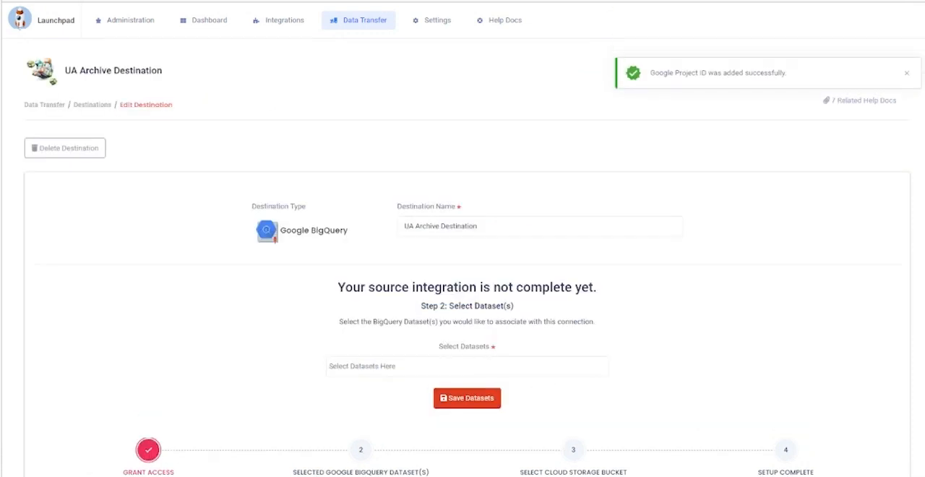
Step: Associate the BigQuery dataset UA_archive_dataset with the destination and save the dataset selection
{"action": "left_click", "coordinate": [419, 366]}
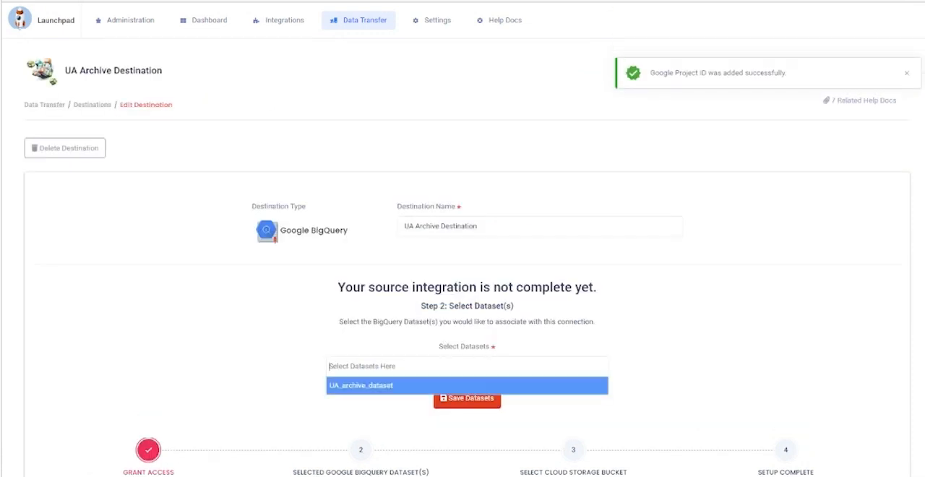
{"action": "left_click", "coordinate": [402, 389]}
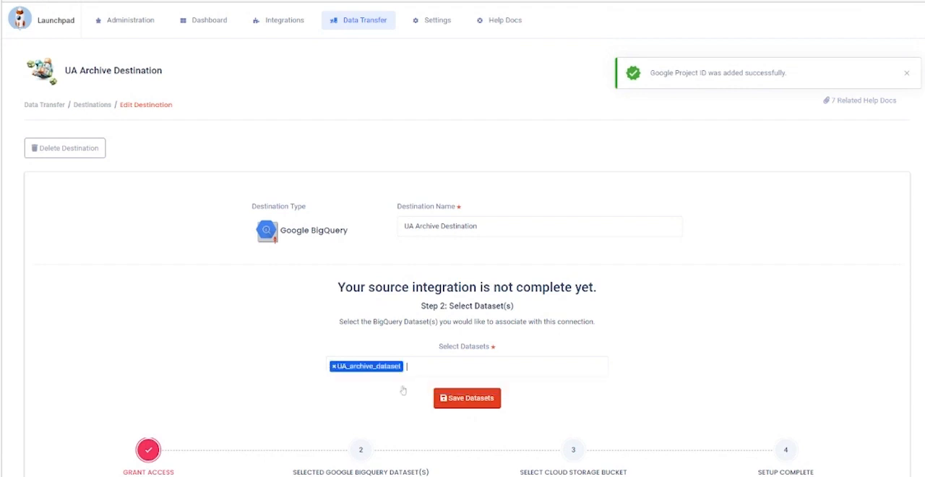
{"action": "left_click", "coordinate": [481, 402]}
Step: Select universal_analytics_bucket as the destination's storage bucket, save it, and connect to finish the destination setup
{"action": "left_click", "coordinate": [484, 369]}
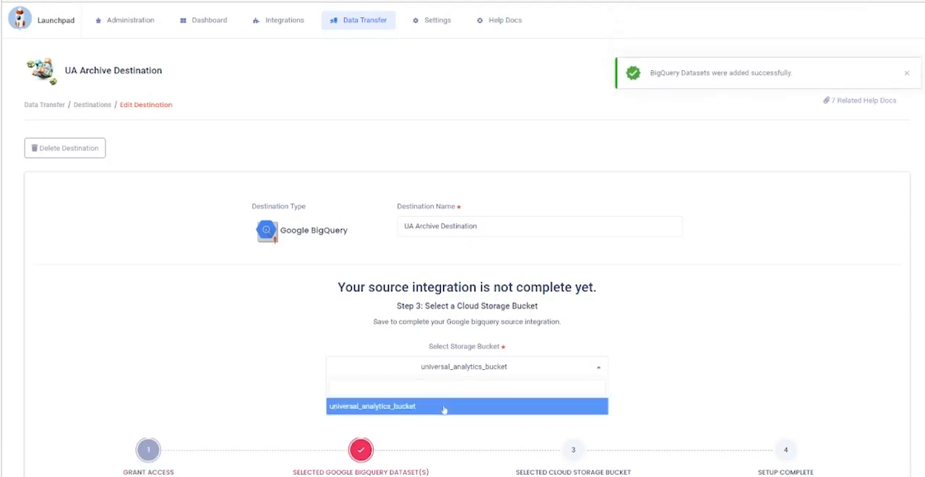
{"action": "left_click", "coordinate": [444, 407]}
{"action": "left_click", "coordinate": [476, 399]}
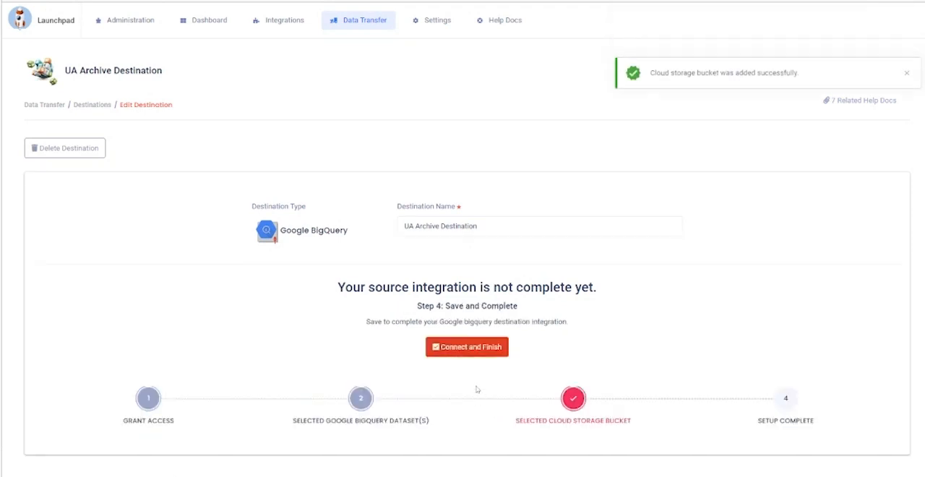
{"action": "left_click", "coordinate": [474, 348]}
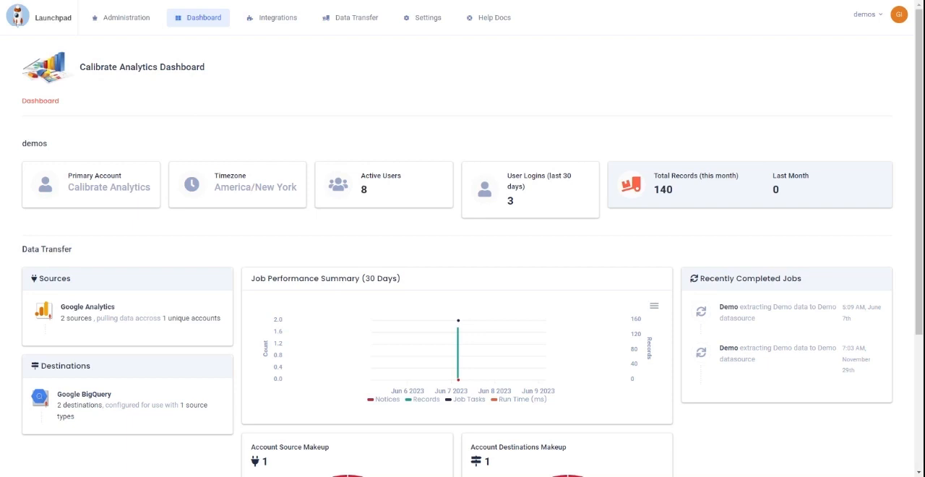
Step: Add a new data transfer job and name it "UA Archive Data Transfer"
{"action": "mouse_move", "coordinate": [351, 18]}
{"action": "left_click", "coordinate": [346, 84]}
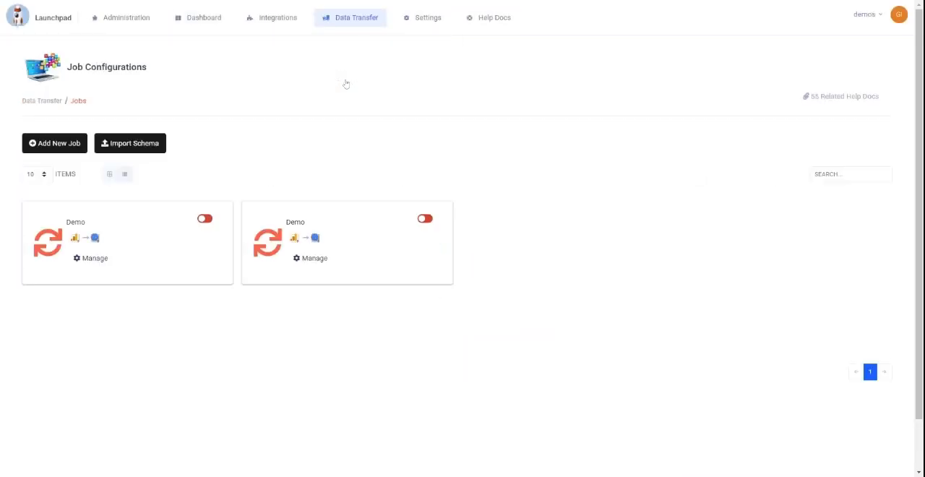
{"action": "left_click", "coordinate": [57, 144]}
{"action": "left_click", "coordinate": [158, 229]}
{"action": "type", "text": "UA Archive Data Transfer"}
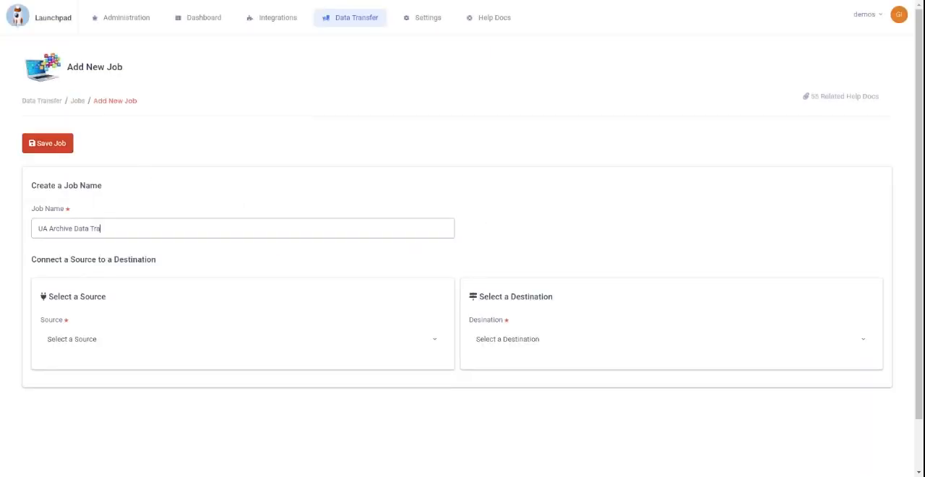
Step: Set UA Archive Source as the job's source and UA Archive Destination as its destination, and save the job
{"action": "left_click", "coordinate": [92, 343]}
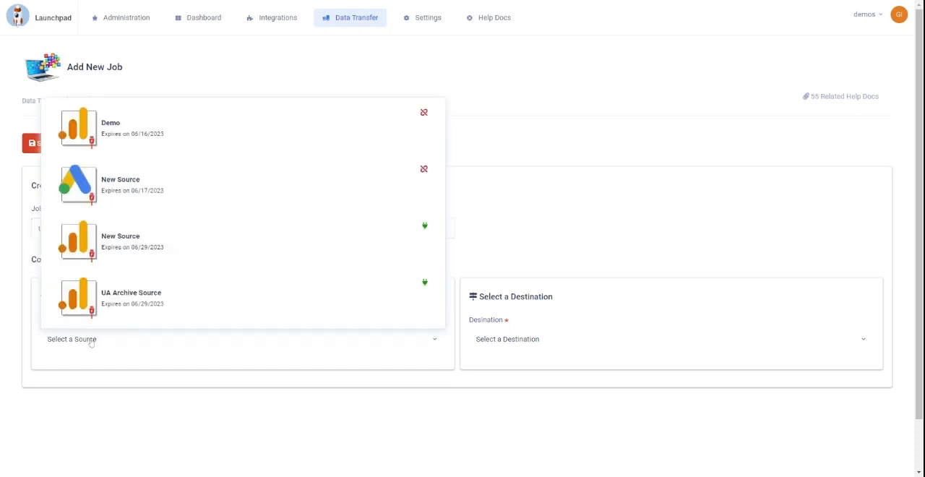
{"action": "left_click", "coordinate": [141, 298]}
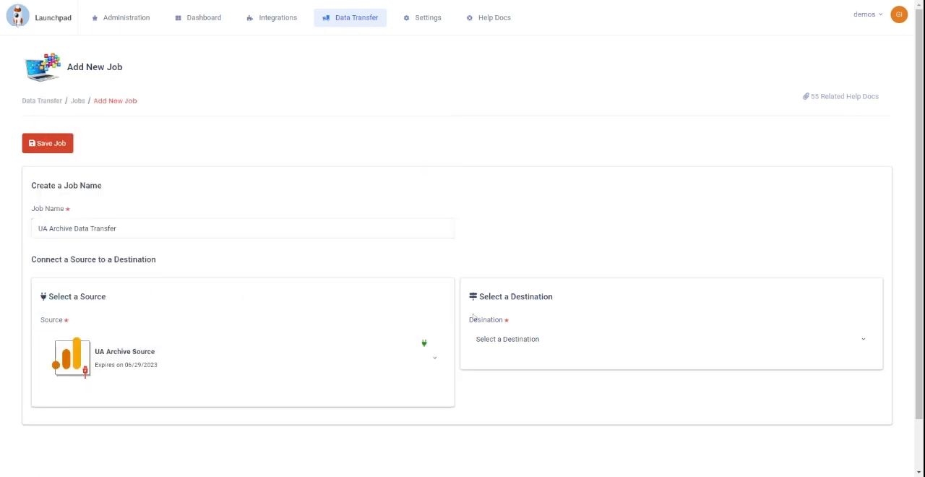
{"action": "left_click", "coordinate": [516, 342]}
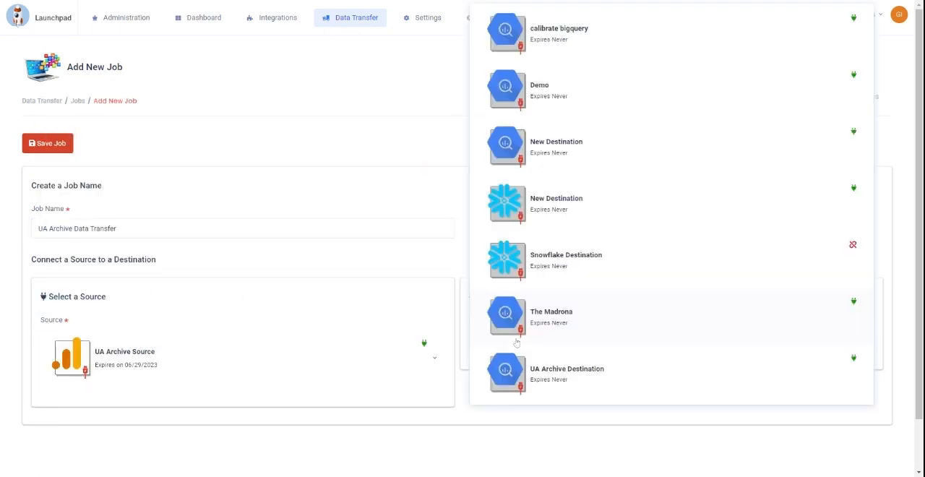
{"action": "left_click", "coordinate": [576, 381]}
{"action": "scroll", "coordinate": [599, 186], "scroll_direction": "down", "scroll_amount": 2}
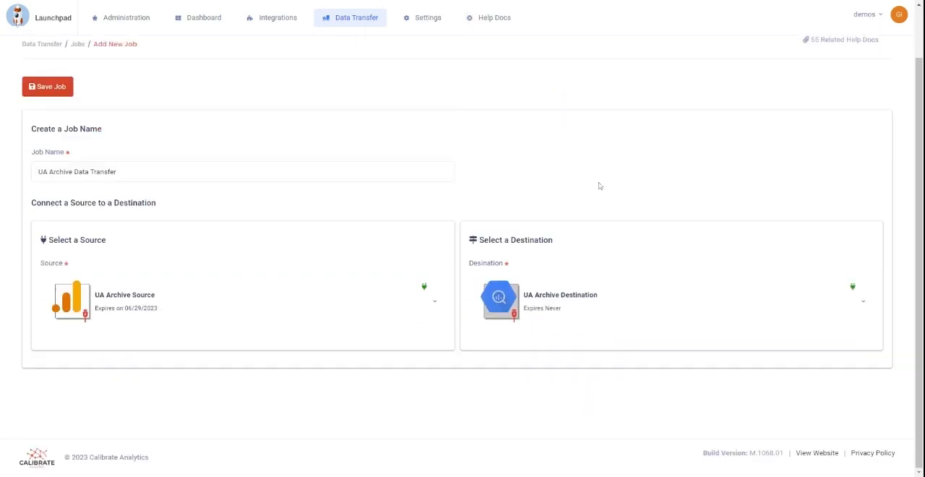
{"action": "left_click", "coordinate": [48, 86]}
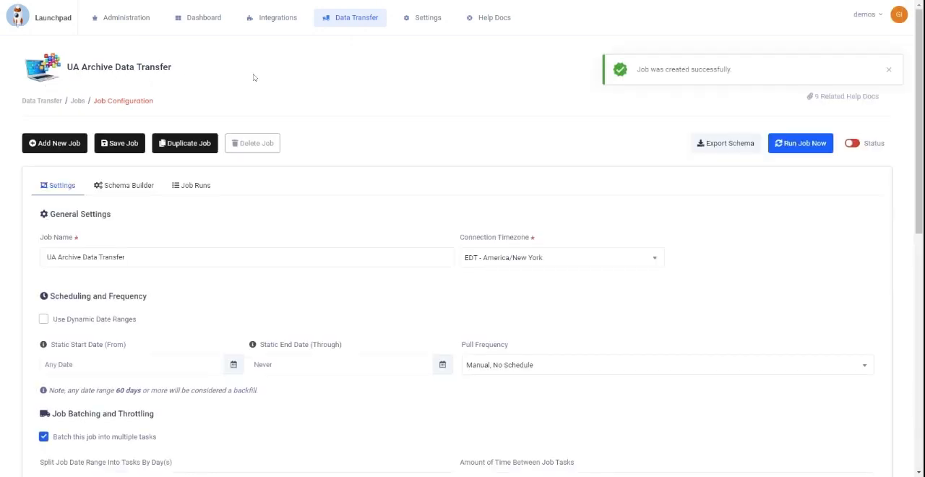
Step: Set the job's static date range from 06/30/2021 through 06/29/2023
{"action": "scroll", "coordinate": [366, 154], "scroll_direction": "down", "scroll_amount": 1}
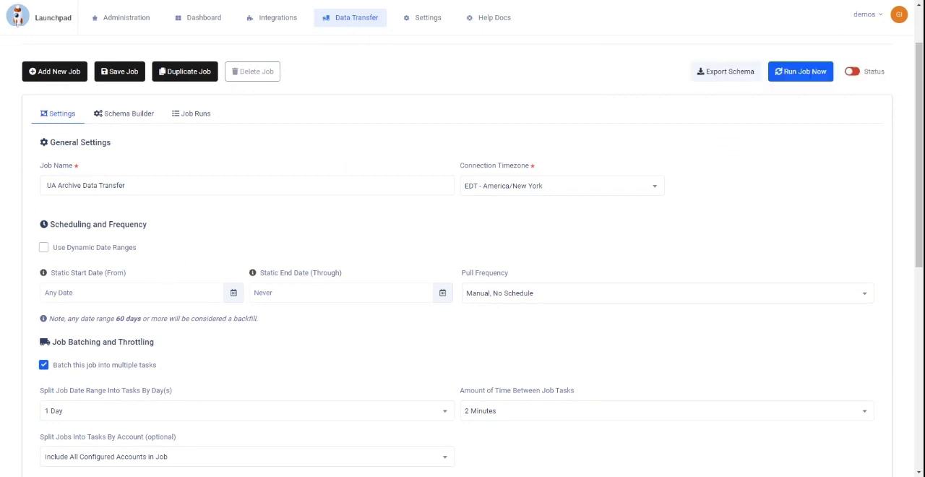
{"action": "left_click", "coordinate": [105, 292]}
{"action": "left_click", "coordinate": [102, 162]}
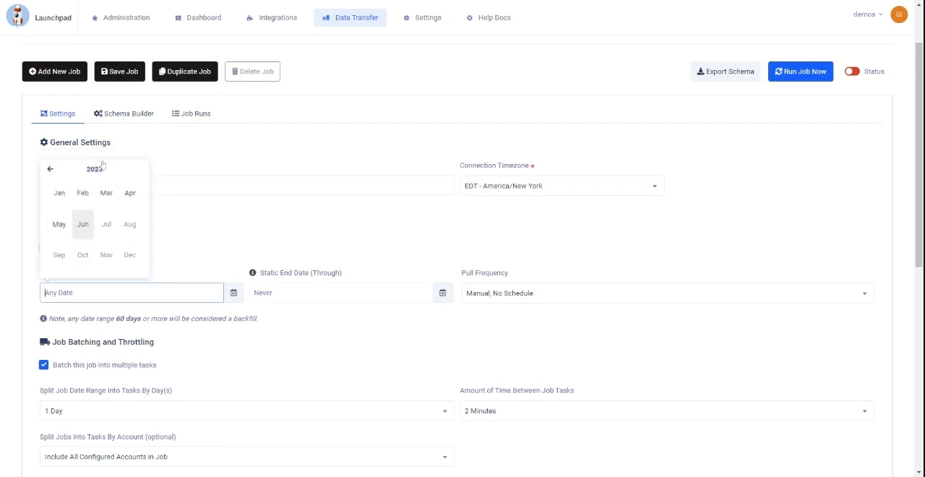
{"action": "left_click", "coordinate": [93, 170]}
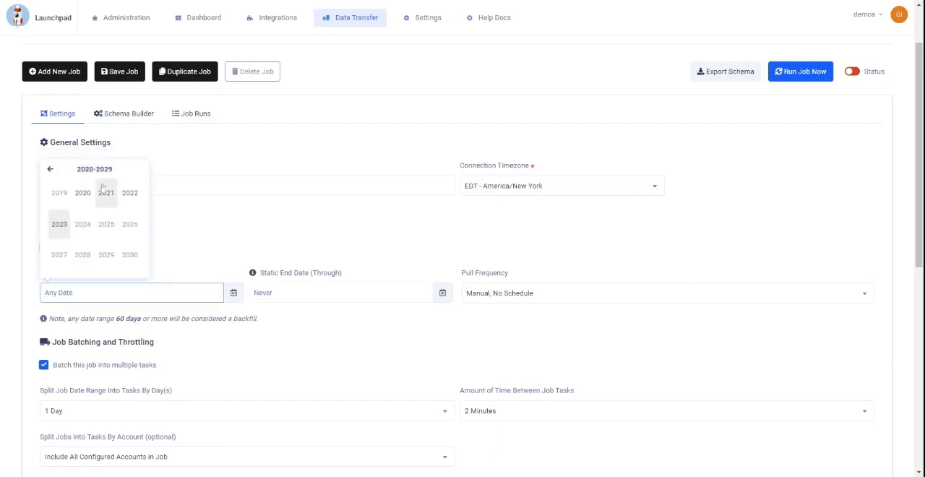
{"action": "left_click", "coordinate": [106, 193]}
{"action": "left_click", "coordinate": [82, 226]}
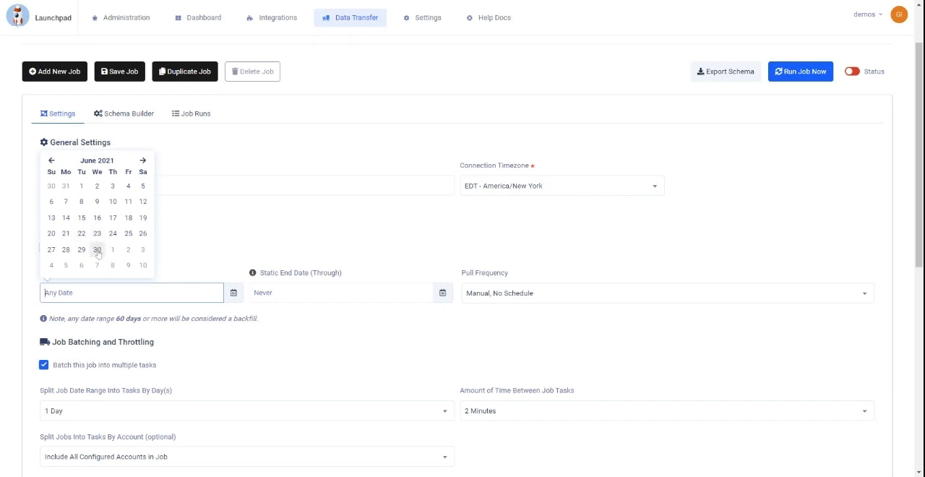
{"action": "left_click", "coordinate": [97, 250]}
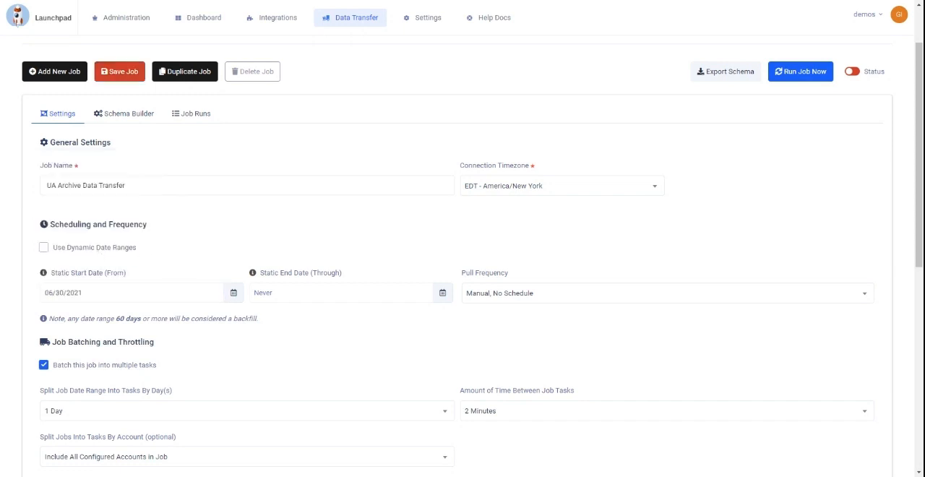
{"action": "left_click", "coordinate": [311, 293]}
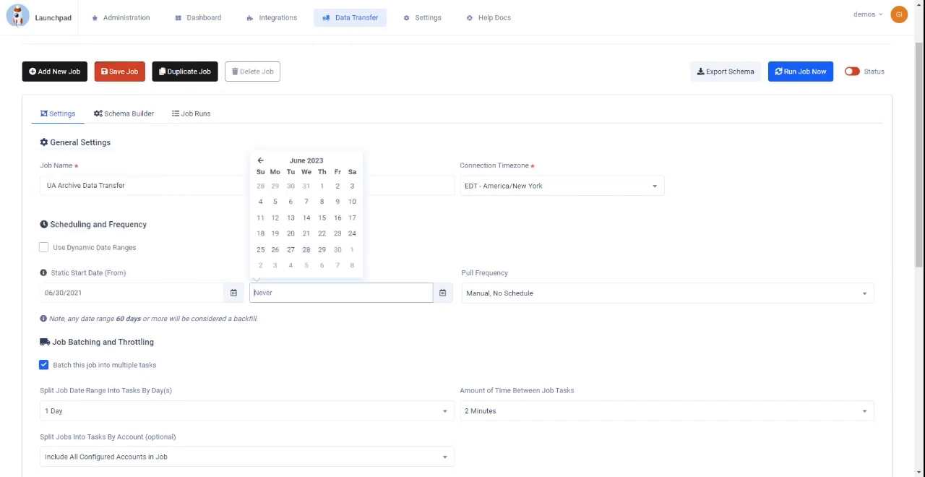
{"action": "left_click", "coordinate": [321, 249]}
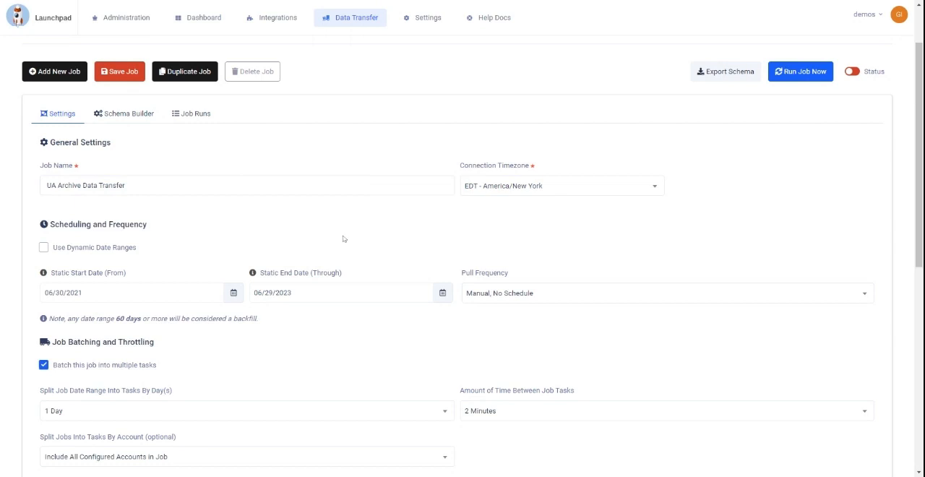
Step: Include the All Web Site Data view in the source accounts, choose UA_archive_dataset as the target dataset, and save the job
{"action": "scroll", "coordinate": [356, 237], "scroll_direction": "down", "scroll_amount": 1}
{"action": "scroll", "coordinate": [355, 237], "scroll_direction": "down", "scroll_amount": 4}
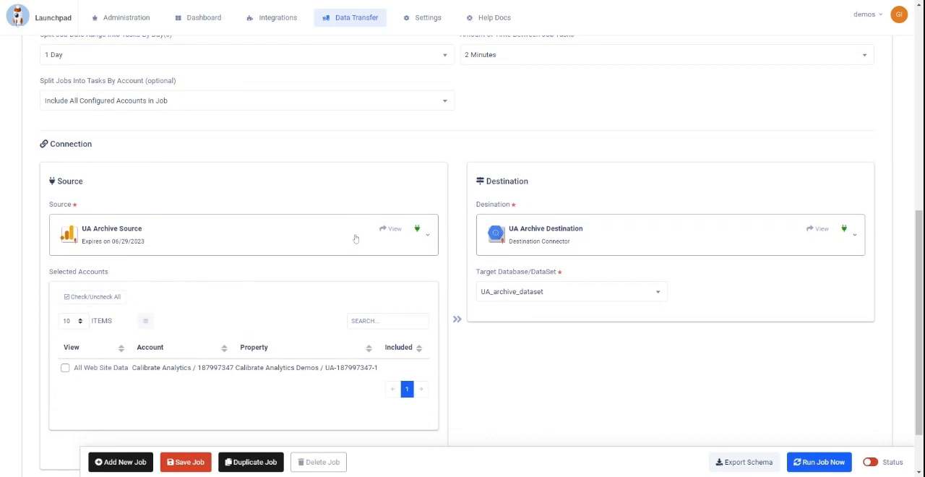
{"action": "left_click", "coordinate": [65, 369]}
{"action": "left_click", "coordinate": [533, 292]}
{"action": "left_click", "coordinate": [516, 337]}
{"action": "left_click", "coordinate": [172, 462]}
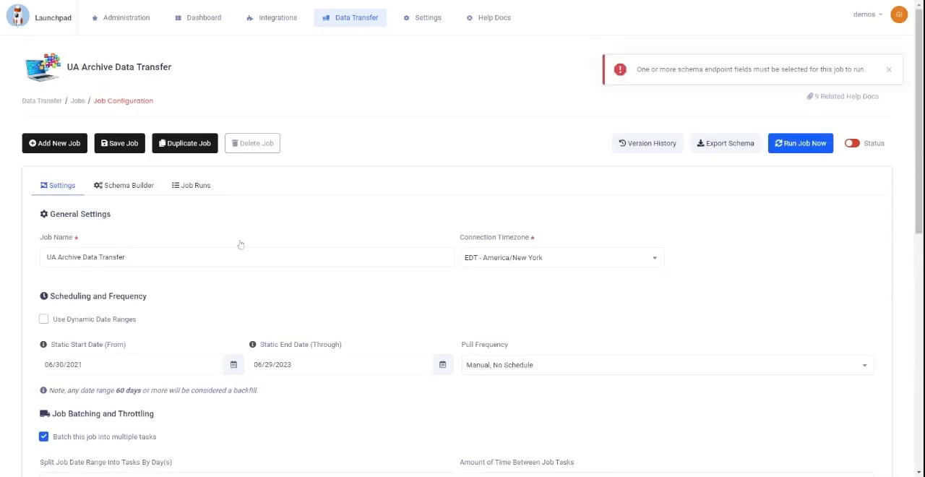
Step: In the job's schema for the Google Analytics source, select the User dimensions User Type and Count of Sessions
{"action": "left_click", "coordinate": [130, 186]}
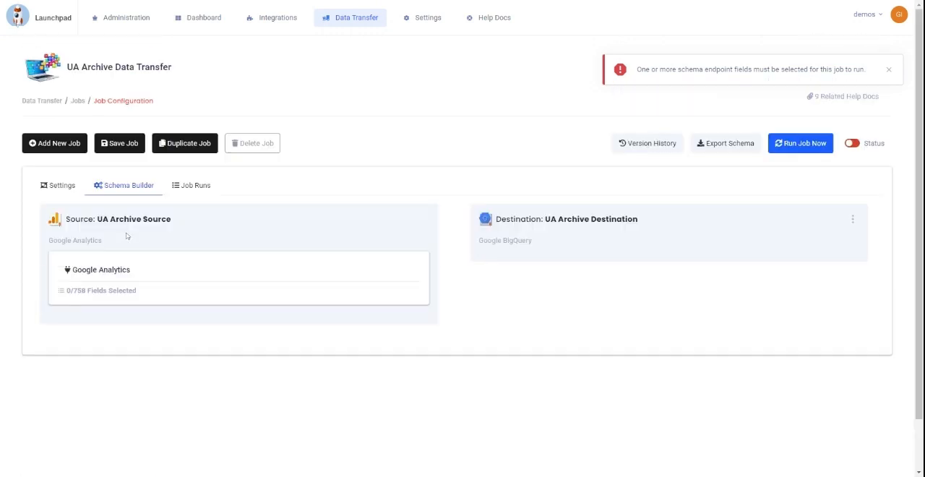
{"action": "left_click", "coordinate": [113, 292]}
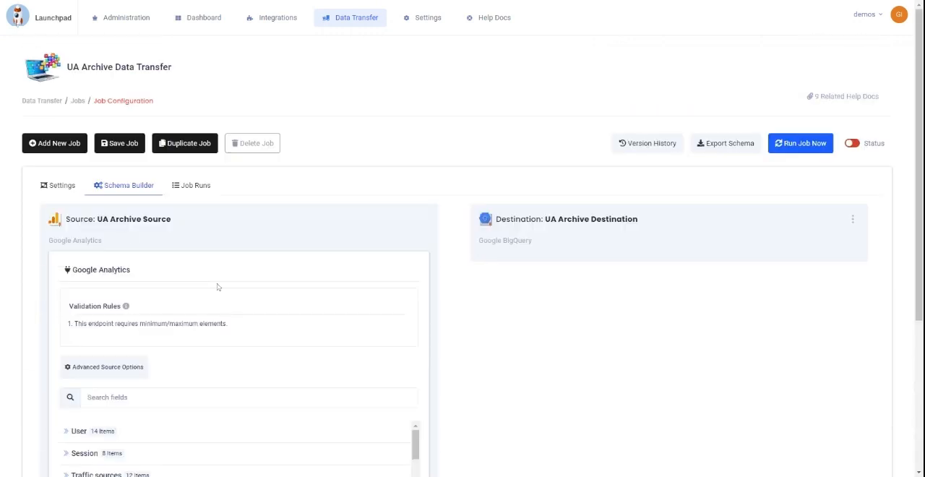
{"action": "scroll", "coordinate": [241, 302], "scroll_direction": "down", "scroll_amount": 2}
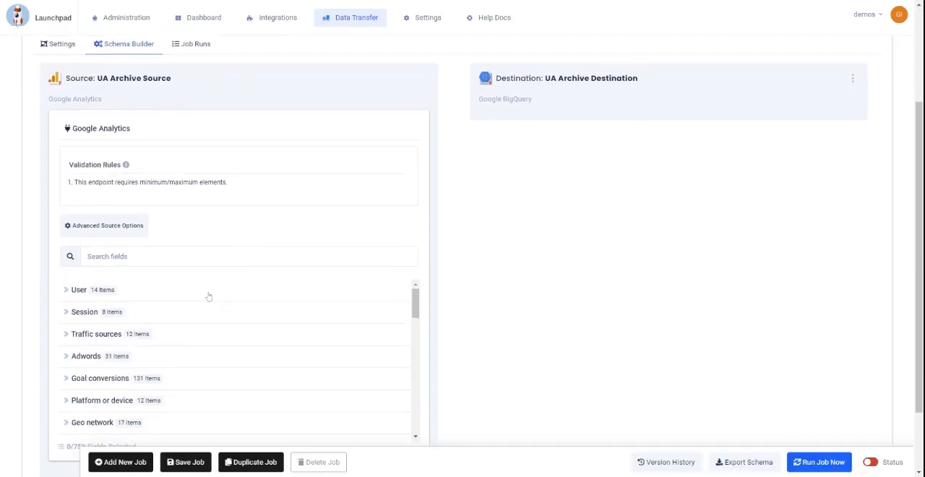
{"action": "left_click", "coordinate": [73, 290]}
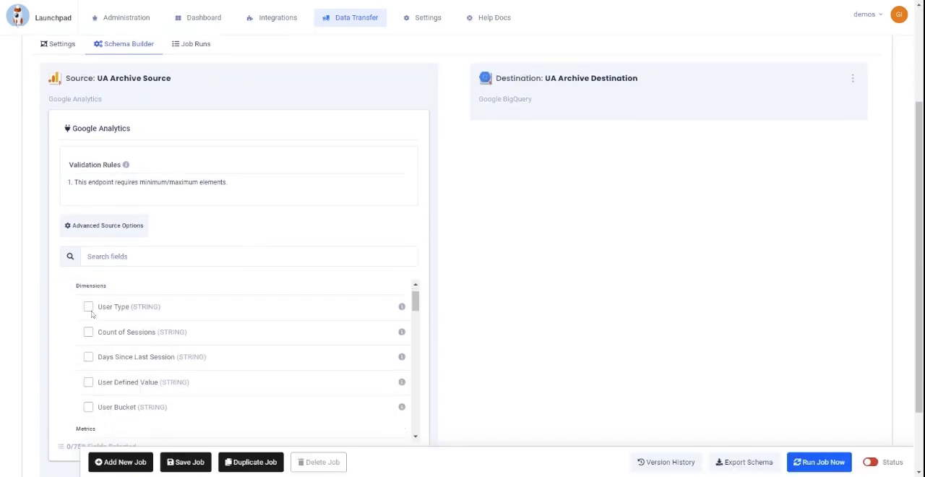
{"action": "left_click", "coordinate": [88, 315]}
{"action": "left_click", "coordinate": [88, 341]}
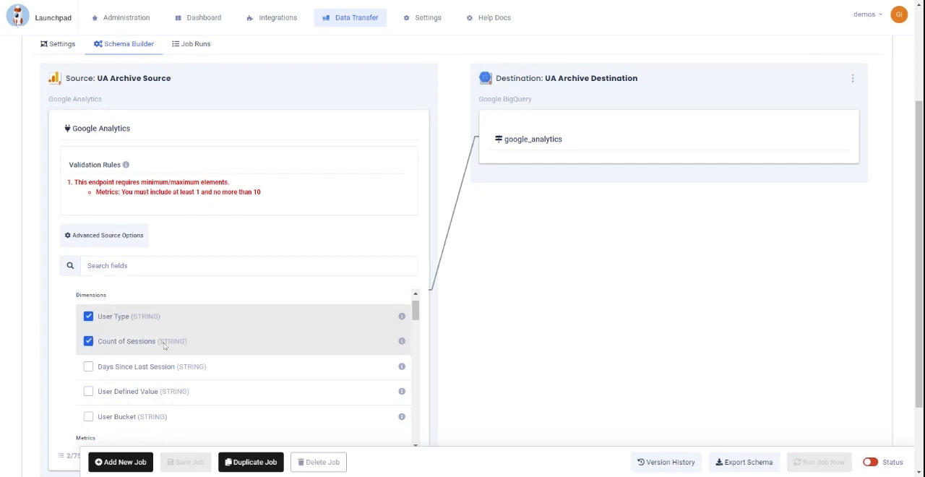
Step: Add the User metrics Users and New Users to the job's Google Analytics schema
{"action": "scroll", "coordinate": [164, 346], "scroll_direction": "down", "scroll_amount": 1}
{"action": "scroll", "coordinate": [165, 346], "scroll_direction": "down", "scroll_amount": 1}
{"action": "left_click", "coordinate": [88, 329]}
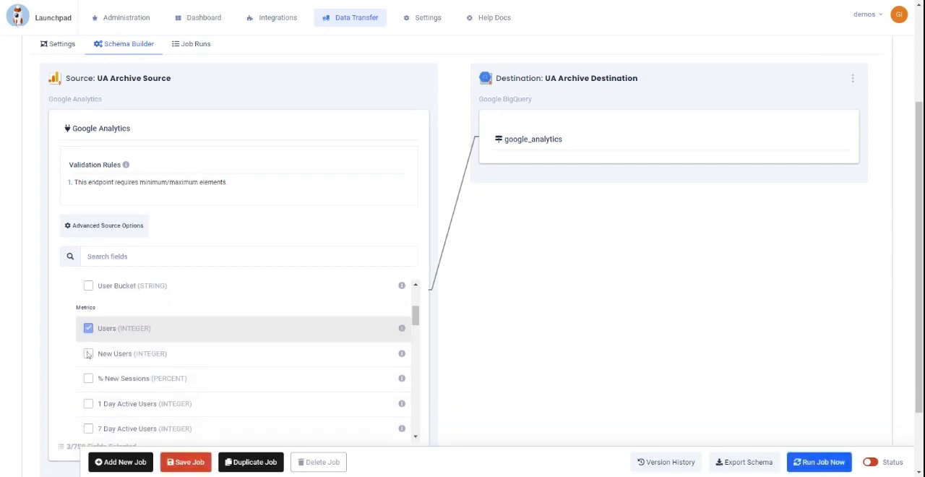
{"action": "left_click", "coordinate": [88, 354]}
Step: Expand a further field group below the User fields in the schema and select two of its fields
{"action": "scroll", "coordinate": [107, 354], "scroll_direction": "down", "scroll_amount": 4}
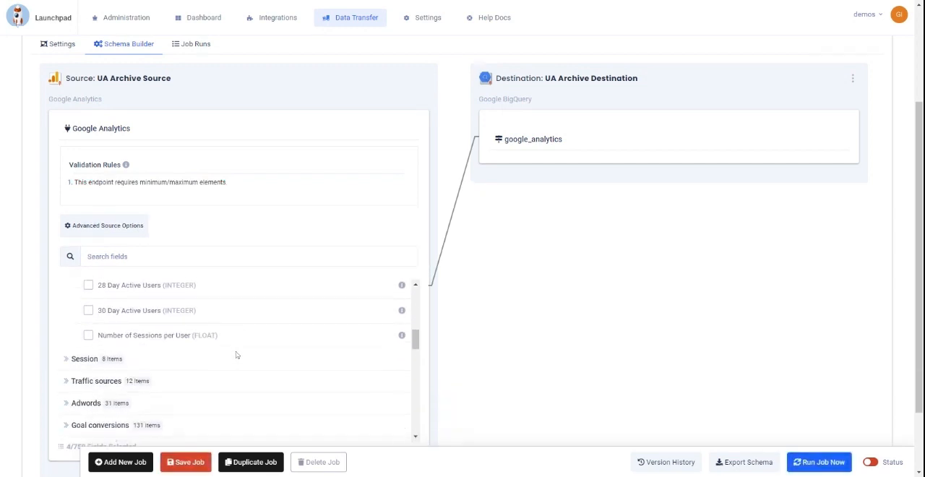
{"action": "left_click", "coordinate": [75, 333]}
{"action": "scroll", "coordinate": [88, 350], "scroll_direction": "down", "scroll_amount": 1}
{"action": "left_click", "coordinate": [88, 349]}
{"action": "left_click", "coordinate": [88, 374]}
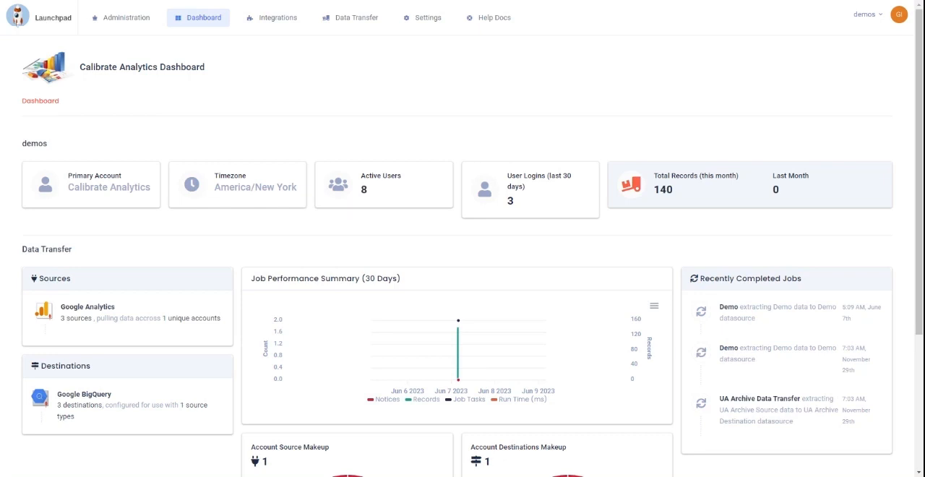
Step: Search the help docs for "importable schemas" and open the article Google Universal Analytics: Importable Schemas to view its Traffic and Performance schema
{"action": "left_click", "coordinate": [491, 17]}
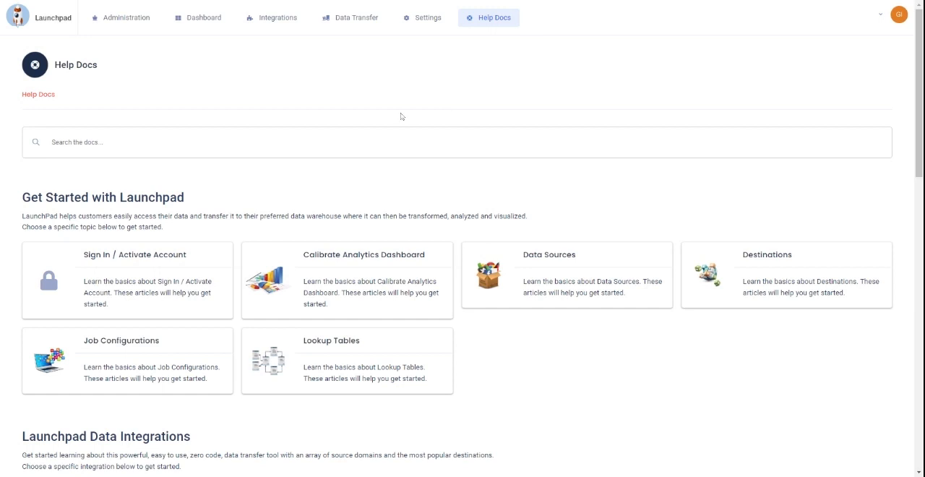
{"action": "type", "text": "importable schemas"}
{"action": "key", "text": "Return"}
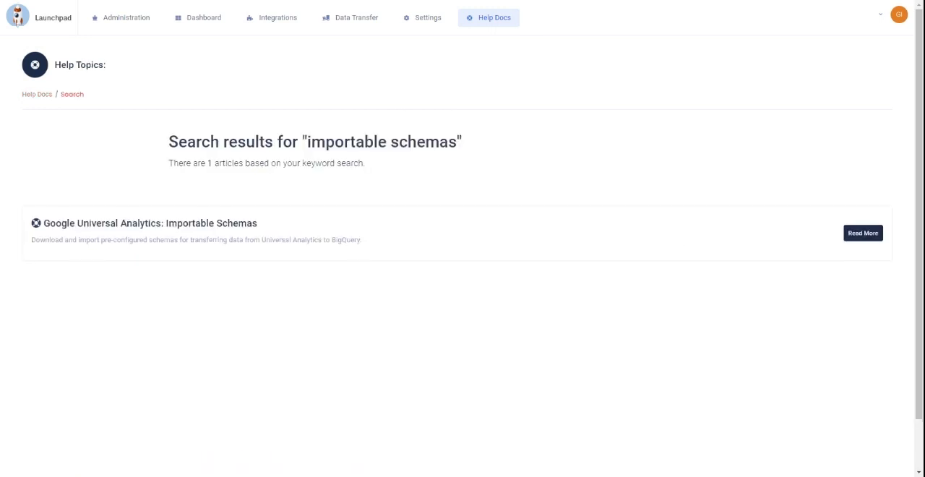
{"action": "left_click", "coordinate": [197, 225]}
{"action": "scroll", "coordinate": [324, 190], "scroll_direction": "down", "scroll_amount": 2}
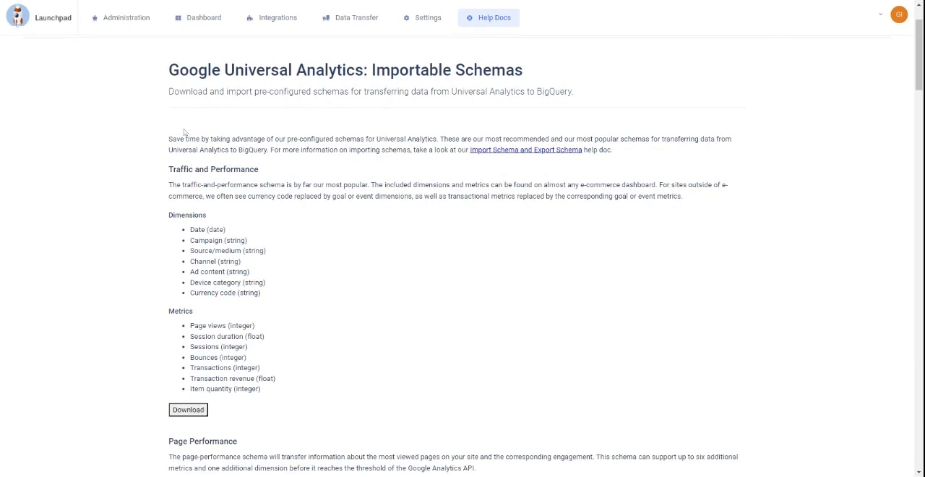
Step: Import the schema configuration file gaua_traffic_and_performance (1).lp as a new data transfer job
{"action": "left_click", "coordinate": [379, 22]}
{"action": "left_click", "coordinate": [360, 84]}
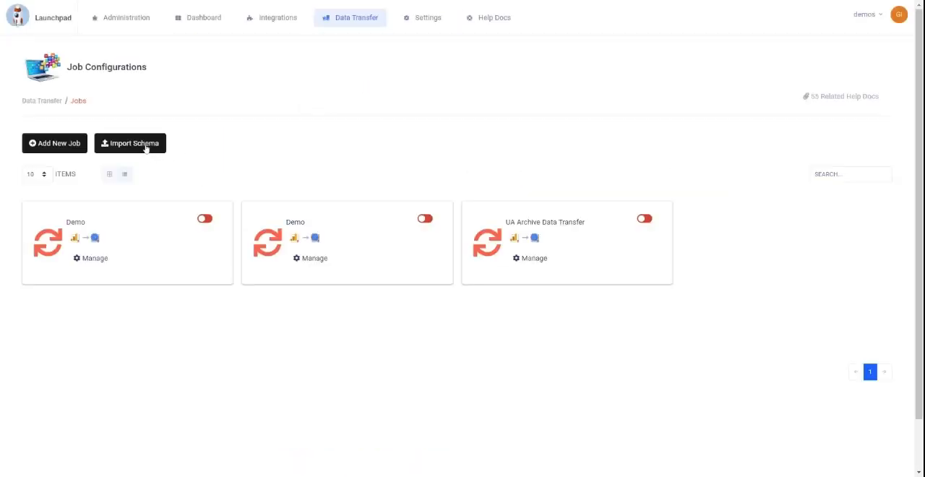
{"action": "left_click", "coordinate": [146, 148]}
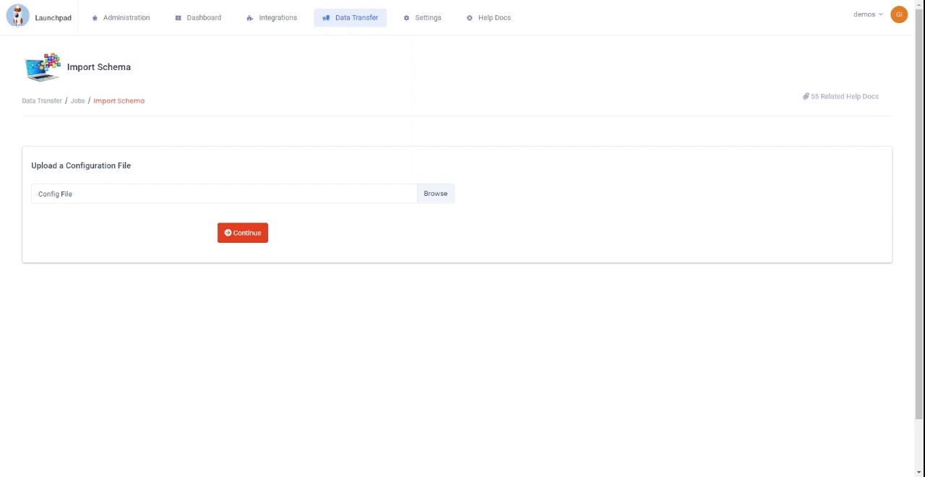
{"action": "left_click", "coordinate": [617, 401]}
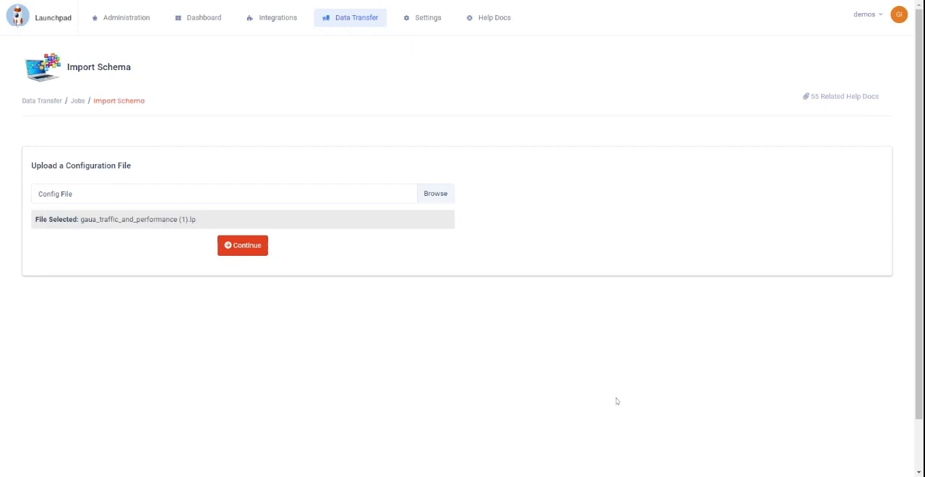
{"action": "left_click", "coordinate": [242, 246]}
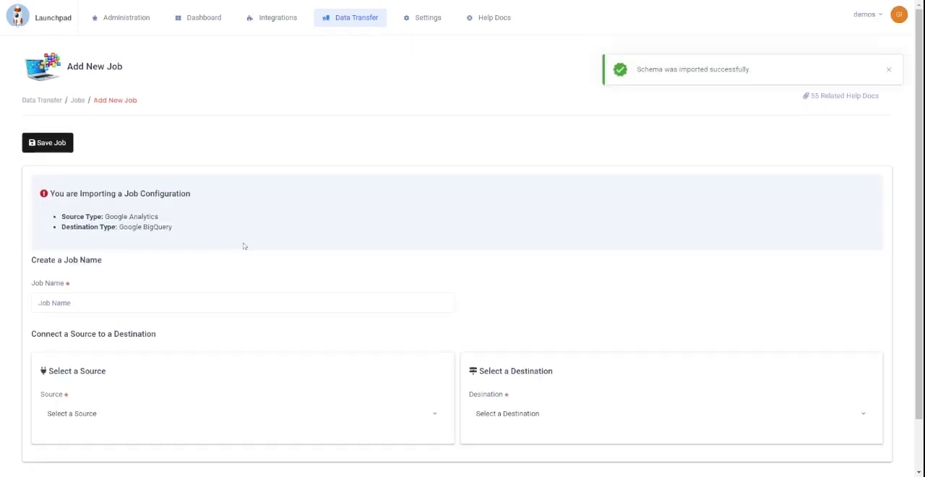
Step: Name the imported job UA Data Transfer With Importable Schema
{"action": "scroll", "coordinate": [244, 245], "scroll_direction": "down", "scroll_amount": 1}
{"action": "left_click", "coordinate": [219, 226]}
{"action": "type", "text": "UA D"}
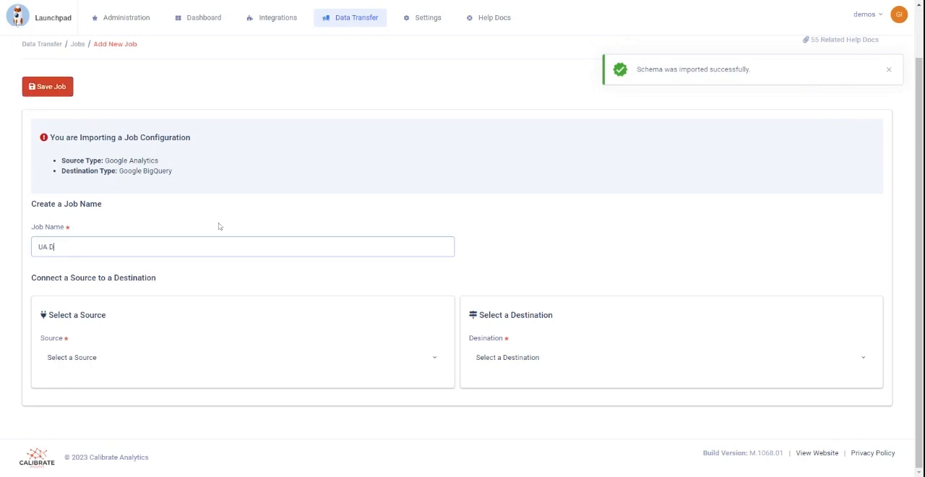
{"action": "type", "text": "ata Transfer With Importable Schema"}
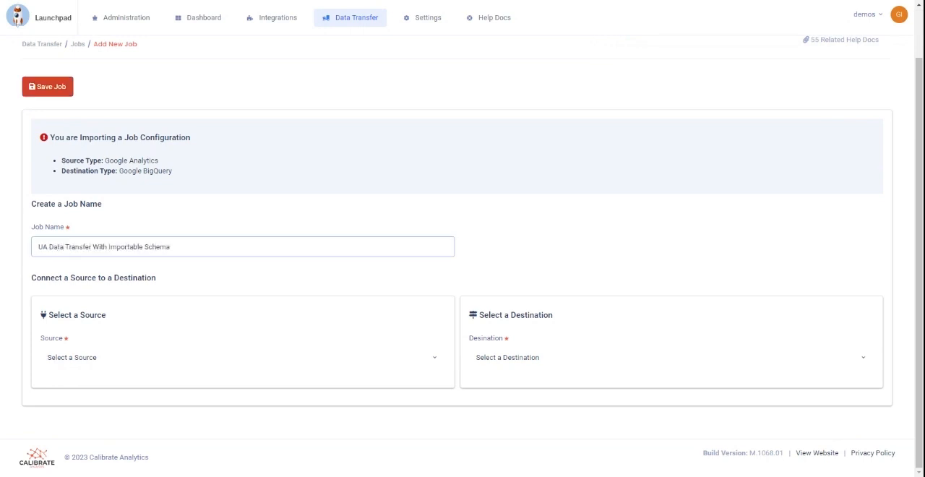
Step: Set UA Archive Source as the imported job's source and UA Archive Destination as its destination, and save the job
{"action": "left_click", "coordinate": [89, 357]}
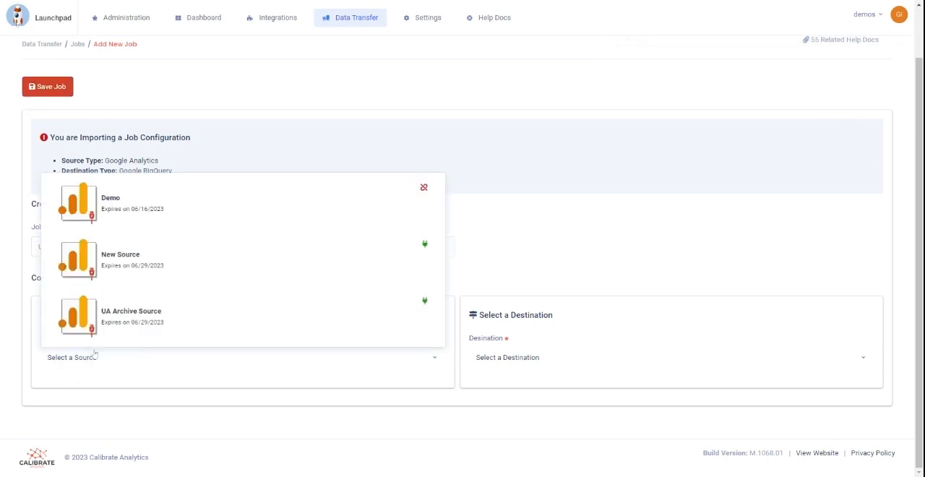
{"action": "left_click", "coordinate": [136, 325]}
{"action": "left_click", "coordinate": [522, 412]}
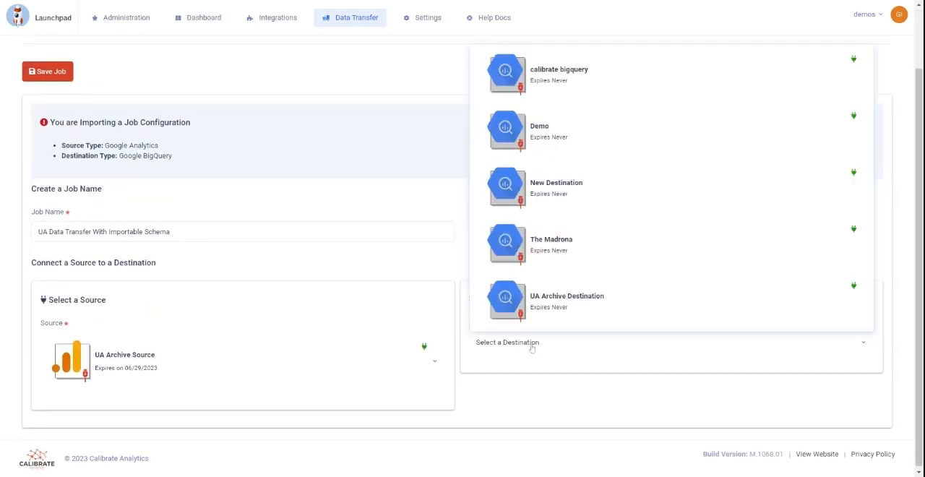
{"action": "left_click", "coordinate": [554, 310]}
{"action": "scroll", "coordinate": [553, 309], "scroll_direction": "down", "scroll_amount": 2}
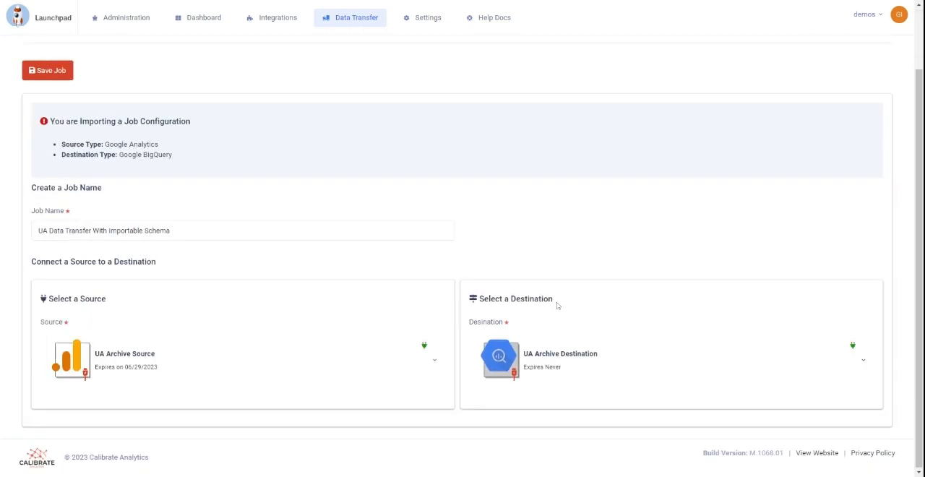
{"action": "left_click", "coordinate": [50, 71]}
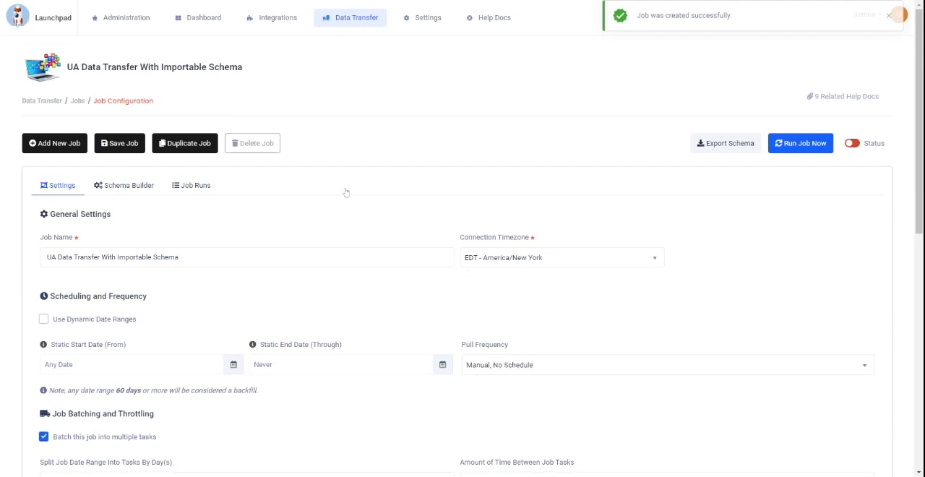
Step: Examine which Google Analytics dimensions and metrics are preselected in the imported job's schema
{"action": "left_click", "coordinate": [128, 187]}
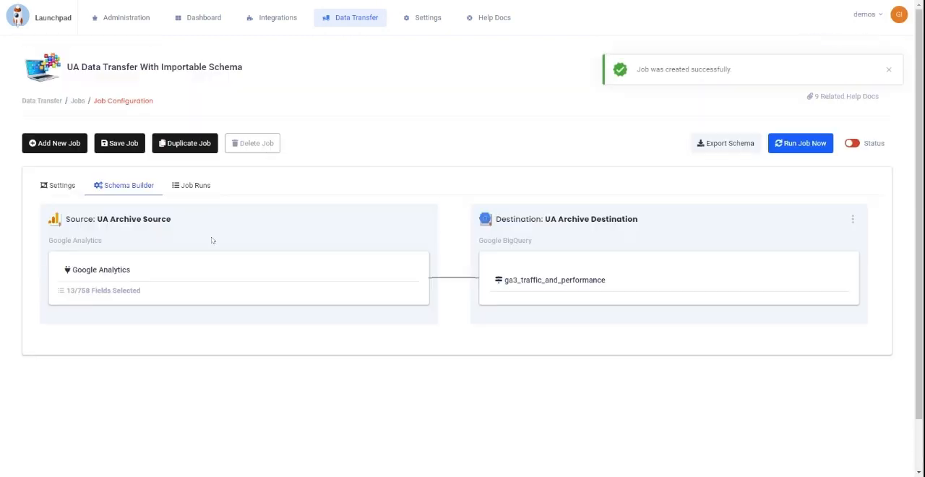
{"action": "left_click", "coordinate": [100, 279]}
{"action": "scroll", "coordinate": [209, 286], "scroll_direction": "down", "scroll_amount": 5}
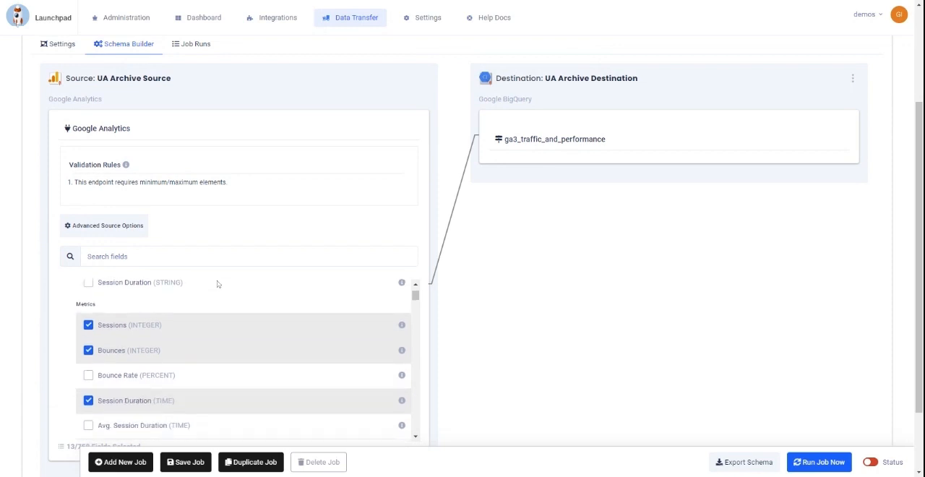
{"action": "scroll", "coordinate": [239, 300], "scroll_direction": "down", "scroll_amount": 5}
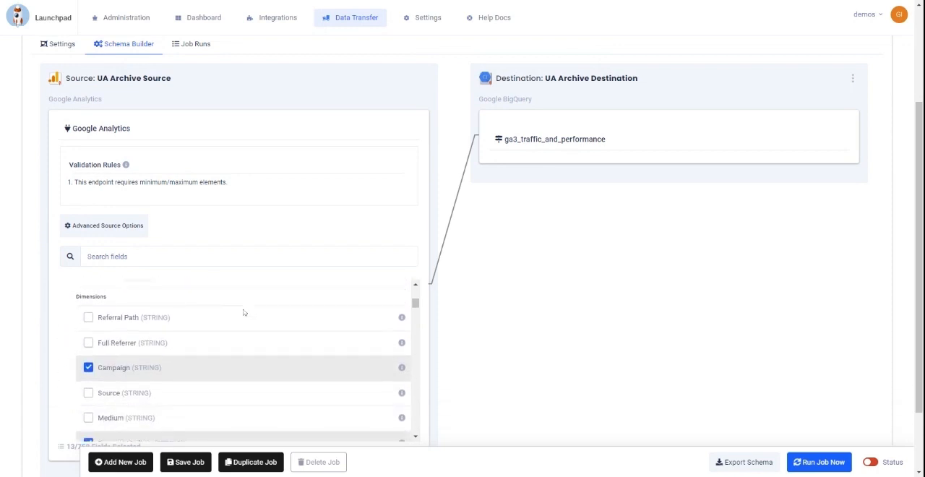
{"action": "scroll", "coordinate": [244, 312], "scroll_direction": "down", "scroll_amount": 5}
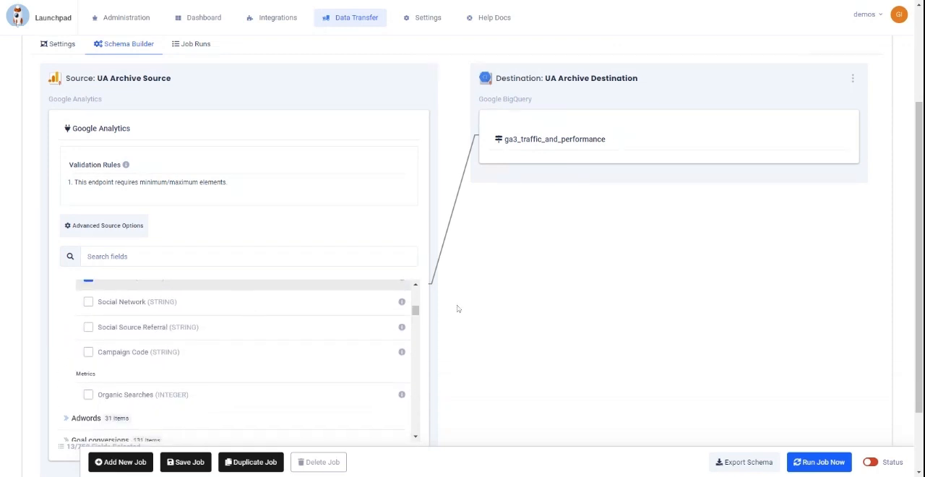
{"action": "scroll", "coordinate": [624, 281], "scroll_direction": "down", "scroll_amount": 1}
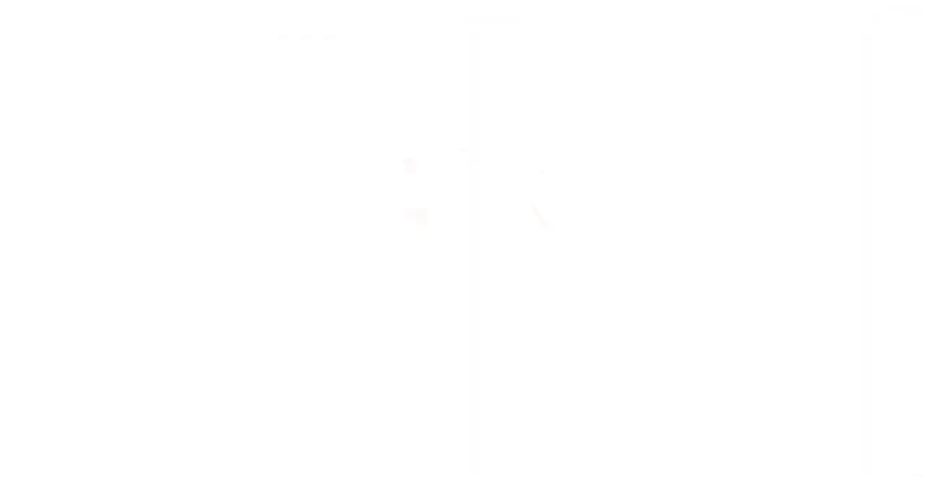